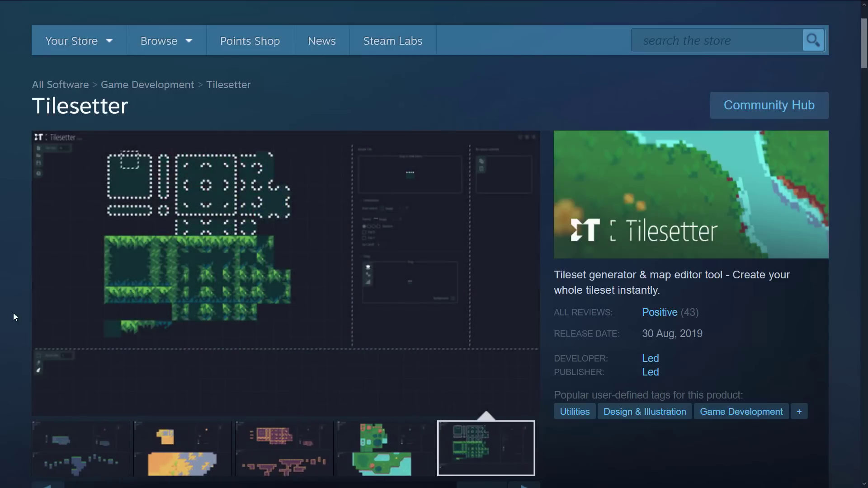
Examine the demo and purchase options on the Tilesetter store page.
scroll(456, 363, down, 6)
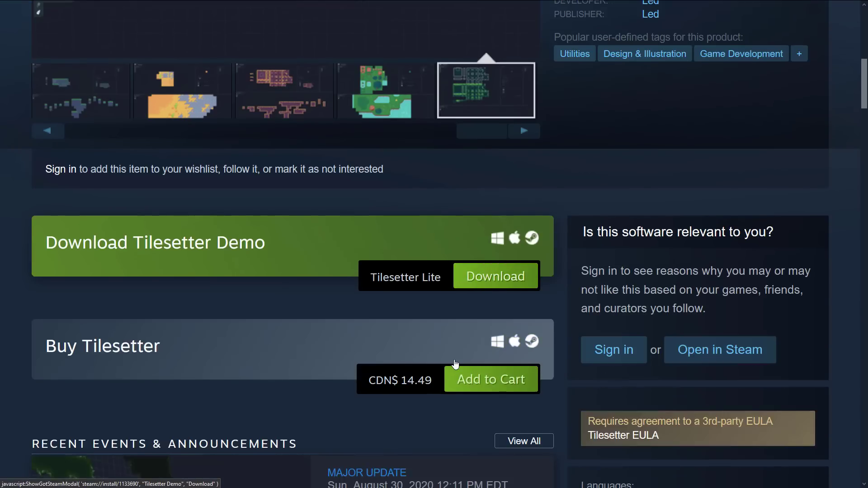
scroll(455, 363, down, 2)
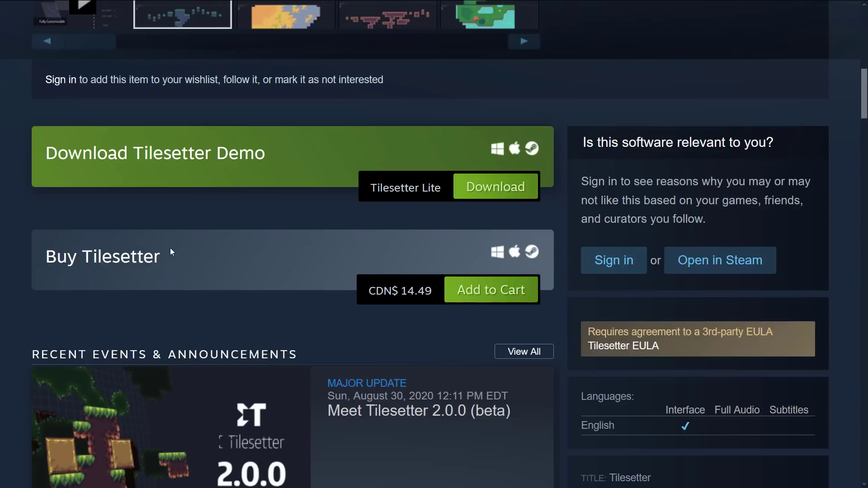
Switch to Tilesetter and resize its panes to enlarge the tileset grid and widen the map grid below it.
key(alt+Tab)
key(alt+Tab)
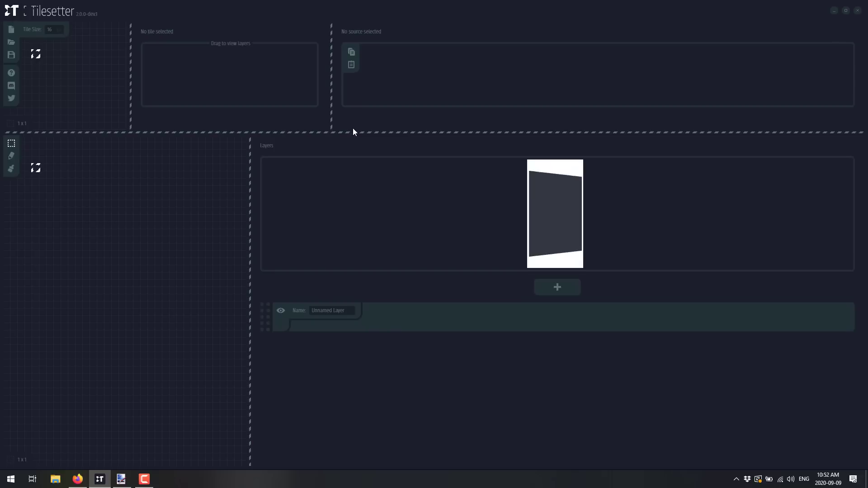
drag(360, 131, 380, 313)
drag(130, 146, 343, 155)
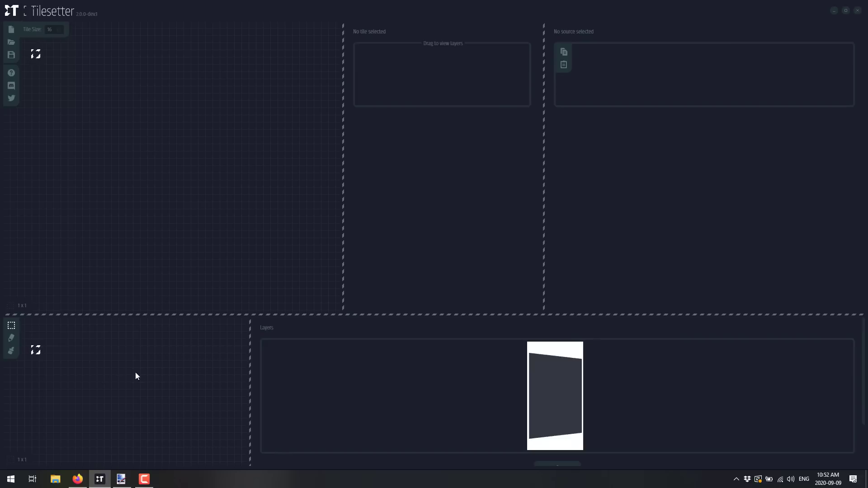
drag(250, 379, 421, 378)
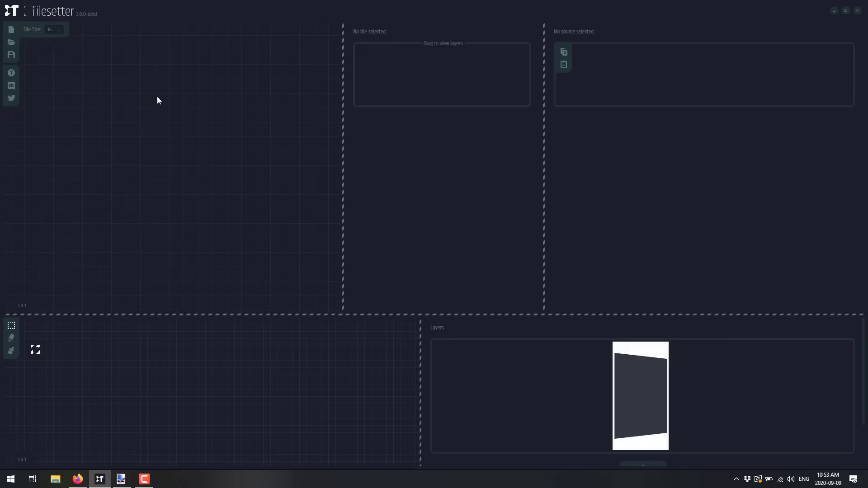
Switch to paint.net and create a new image 16 pixels wide and 16 pixels high.
key(alt+Tab)
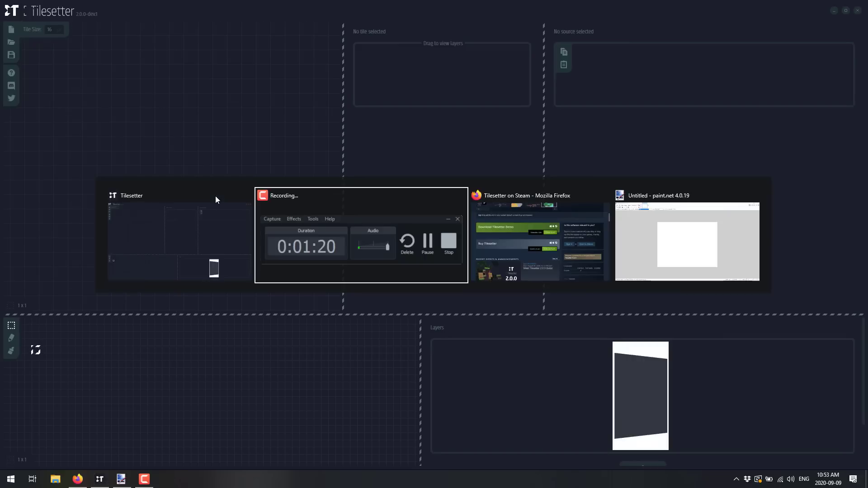
key(alt+Tab)
key(alt+Tab)
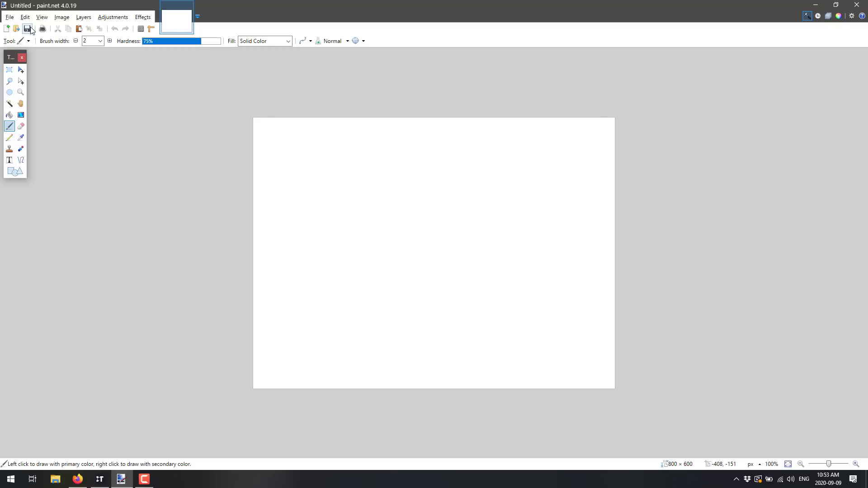
click(6, 29)
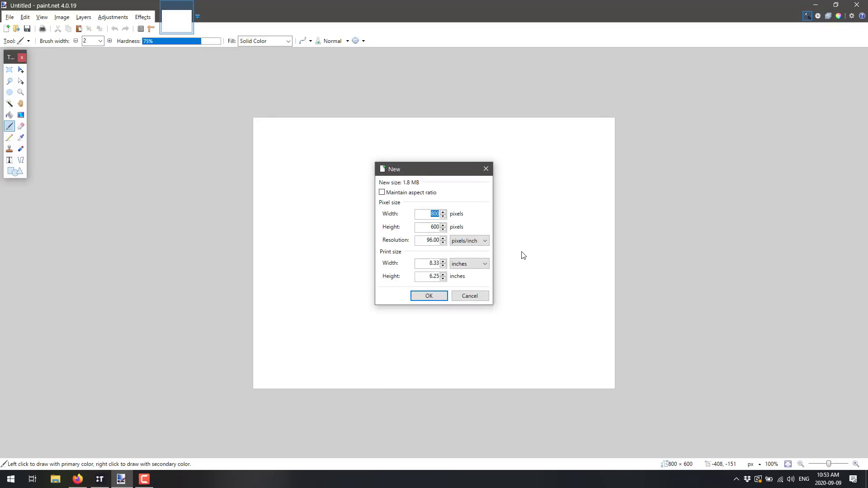
text(16)
key(Tab)
text(16)
key(Return)
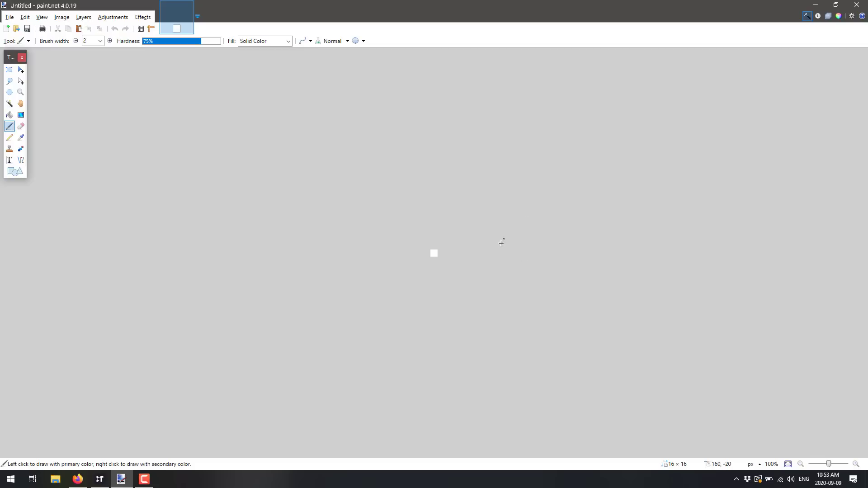
Erase the white background of the whole 16 × 16 canvas to leave it transparent.
scroll(427, 267, up, 10)
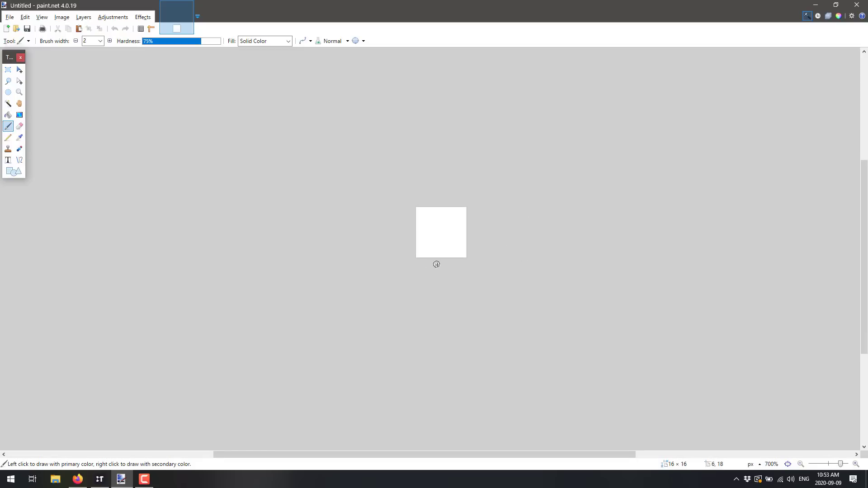
scroll(437, 265, up, 1)
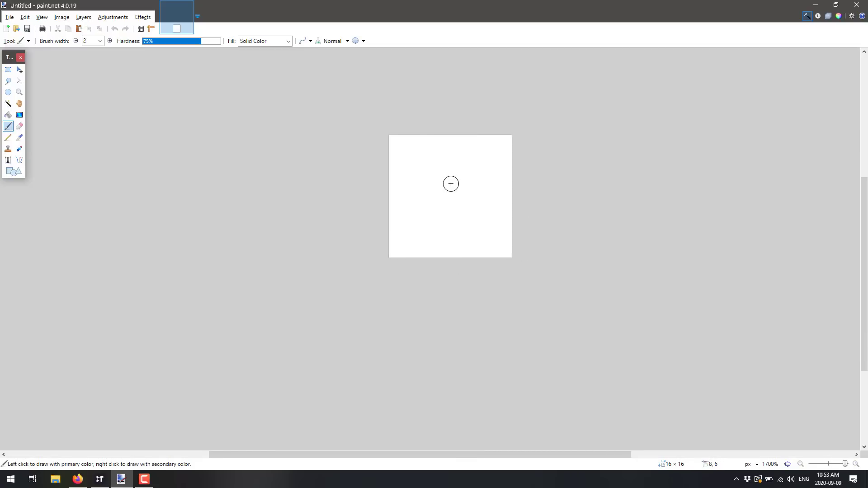
key(ctrl+a)
key(Delete)
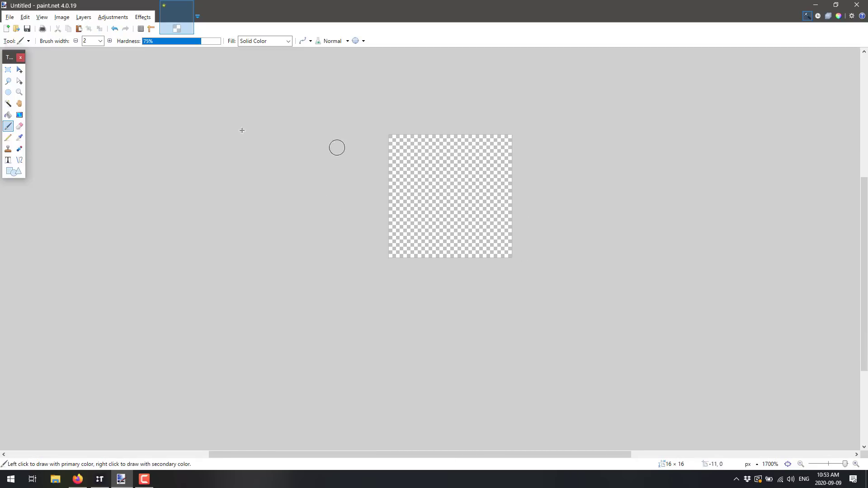
Fill the entire transparent canvas with orange as the primary color using the Paint Bucket.
click(8, 115)
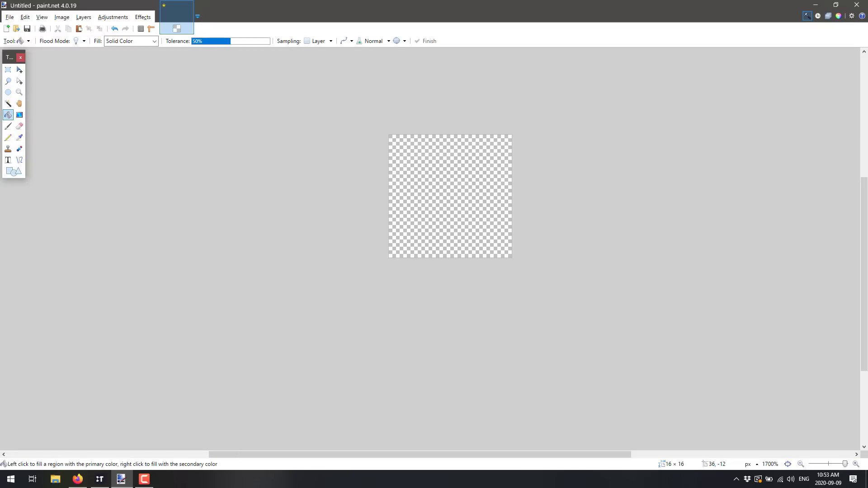
click(839, 16)
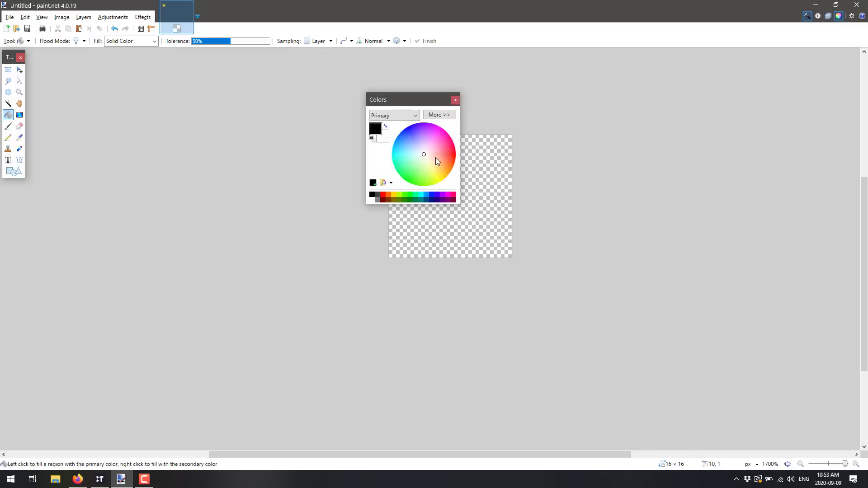
click(445, 171)
drag(421, 96, 725, 130)
click(415, 184)
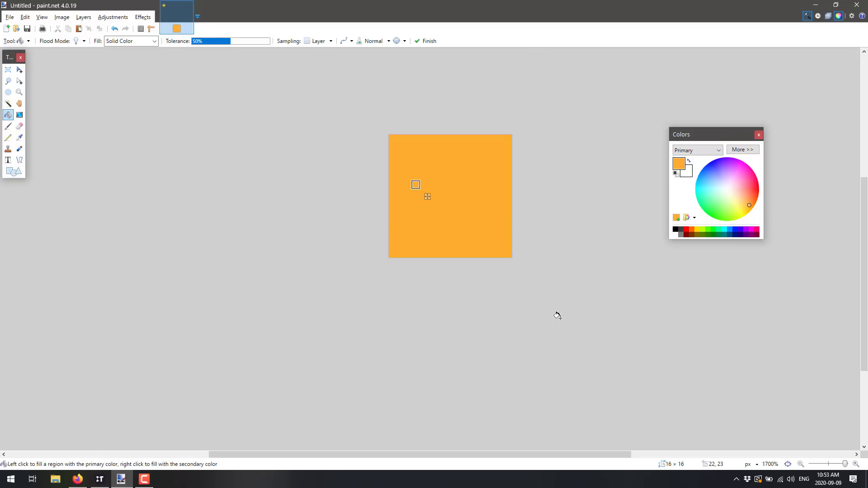
Copy the whole orange image into an empty cell of Tilesetter's tileset grid and build blob borders from it.
key(ctrl+a)
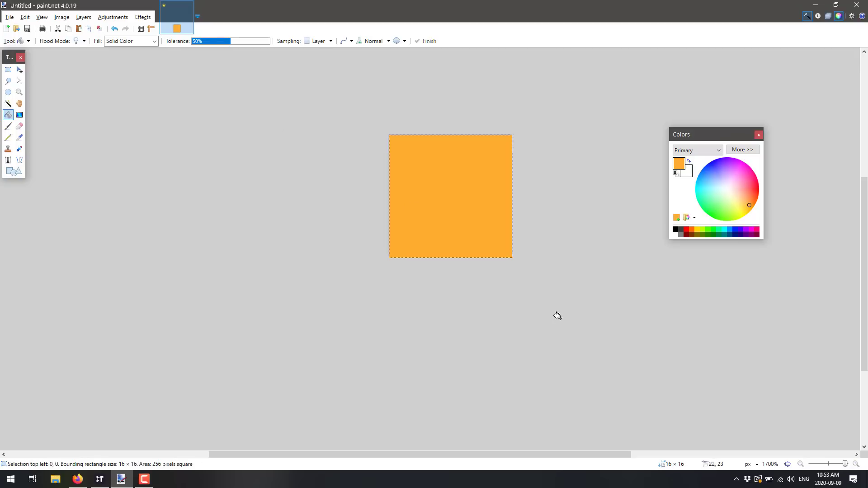
key(alt+Tab)
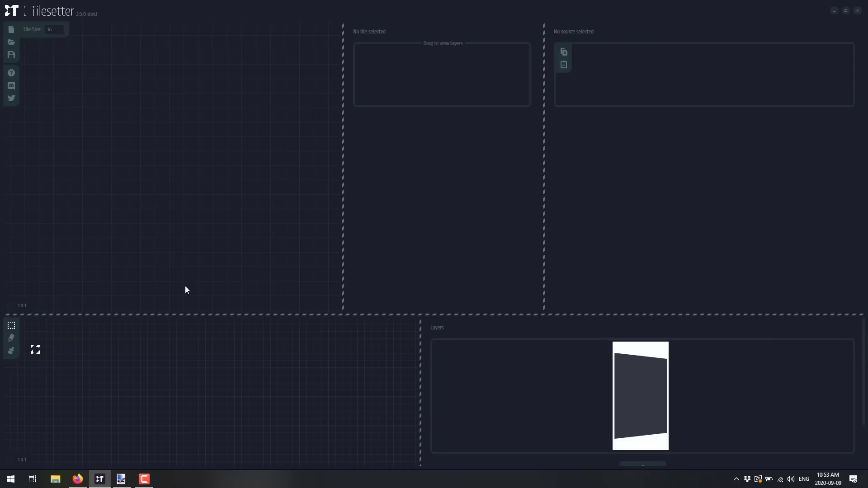
click(131, 91)
key(ctrl+v)
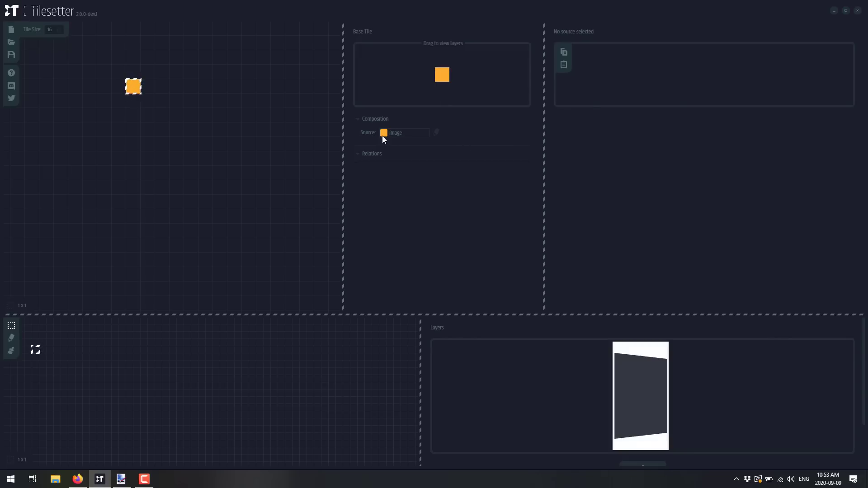
right_click(135, 91)
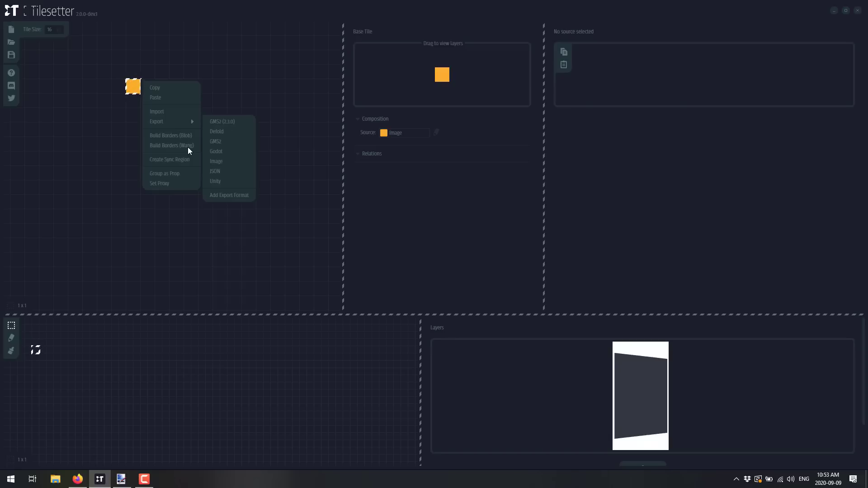
click(167, 136)
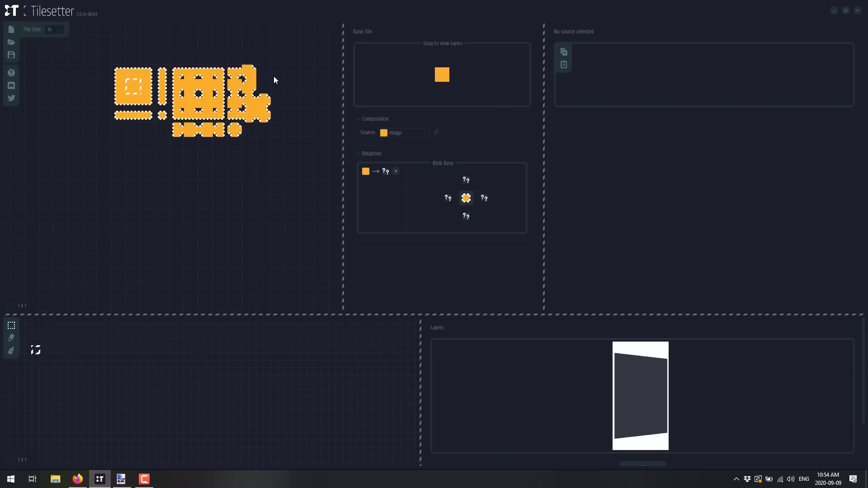
Switch to paint.net, create a second 16 × 16 image and erase its white background to transparency.
key(alt+Tab)
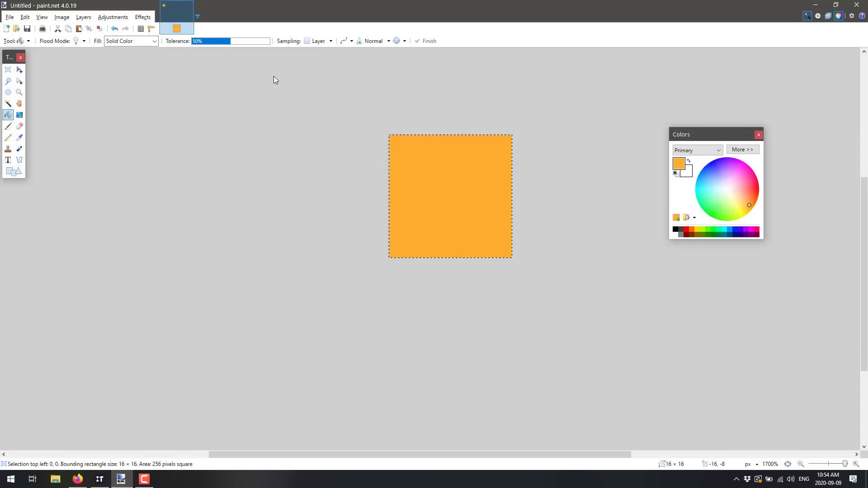
key(ctrl+n)
key(Return)
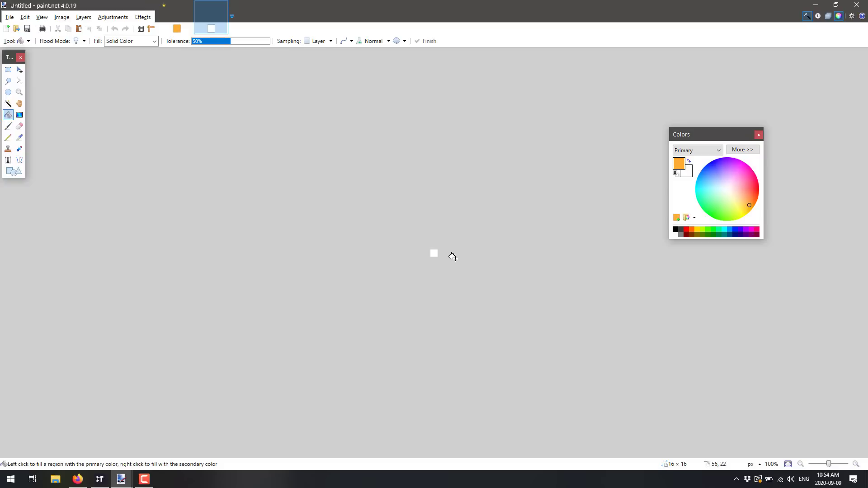
scroll(453, 257, up, 10)
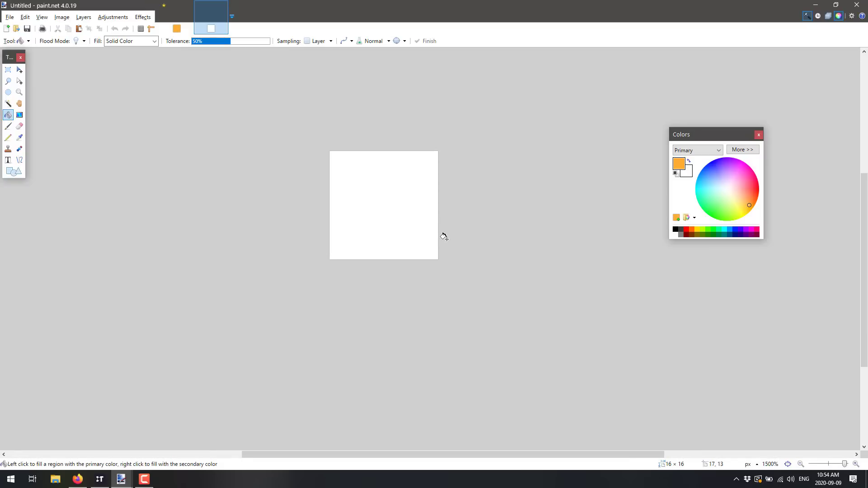
key(ctrl+a)
key(Delete)
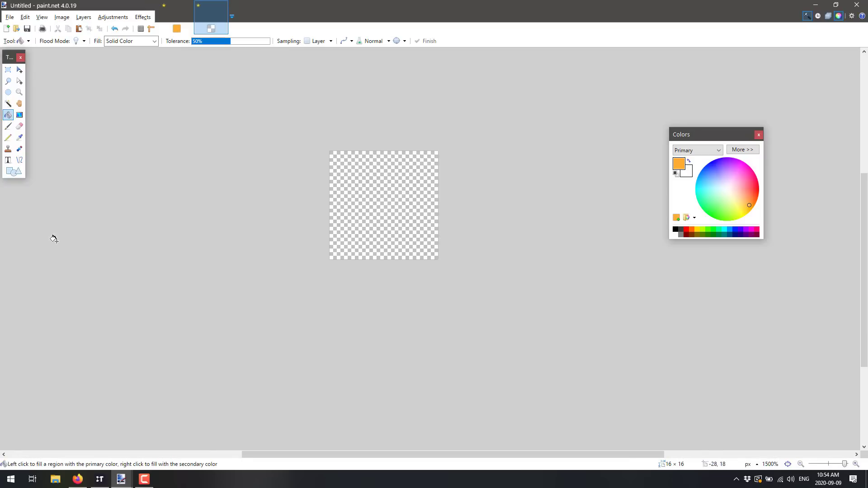
Paint an uneven bright green grass strip along the upper edge of the transparent canvas with the Paintbrush.
click(8, 126)
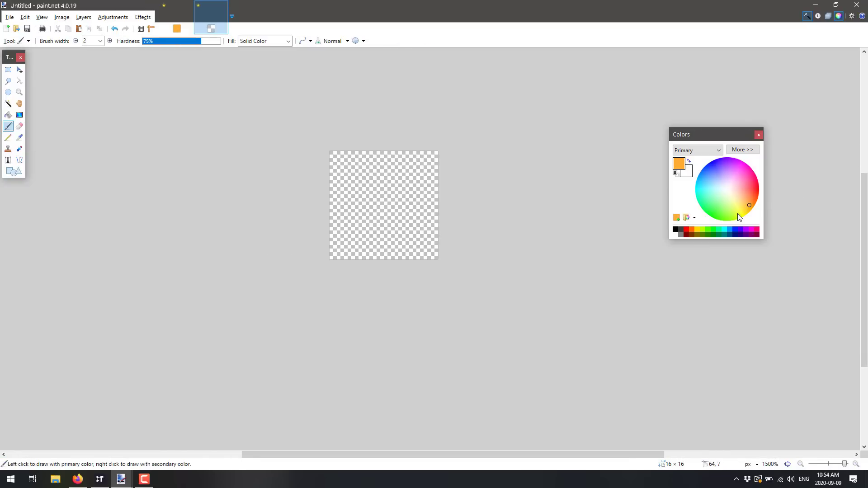
mouse_move(718, 207)
mouse_down()
mouse_move(704, 200)
mouse_move(709, 217)
mouse_up()
mouse_move(322, 153)
mouse_down()
mouse_move(446, 159)
mouse_move(304, 159)
mouse_up()
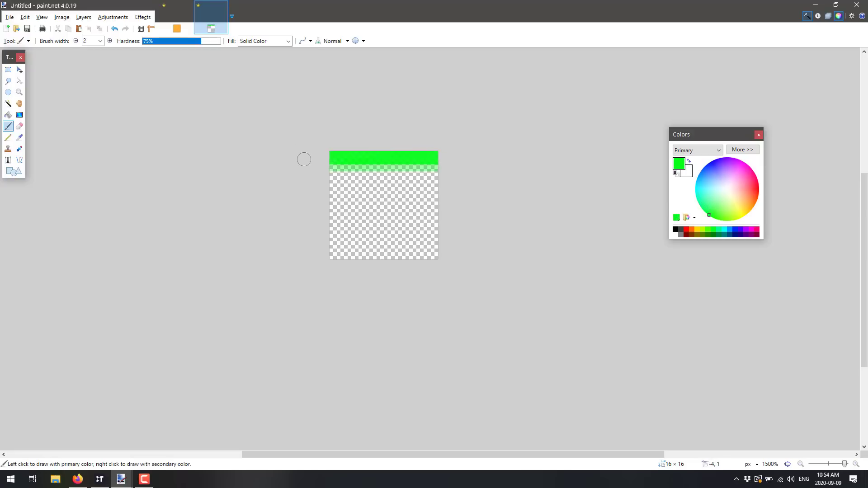
mouse_move(445, 161)
mouse_down()
mouse_move(413, 178)
mouse_move(404, 167)
mouse_move(357, 176)
mouse_move(327, 160)
mouse_up()
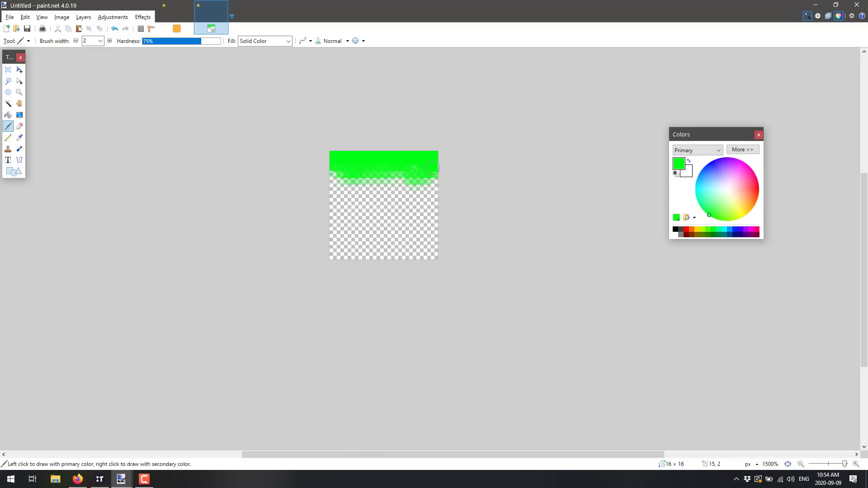
mouse_move(432, 168)
mouse_down()
mouse_move(355, 166)
mouse_move(360, 181)
mouse_move(373, 167)
mouse_move(432, 171)
mouse_up()
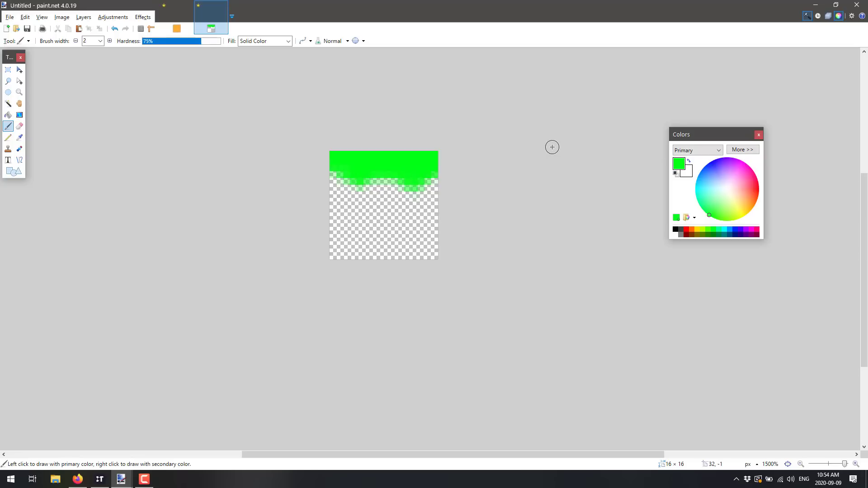
Copy the whole green grass image into an empty Tilesetter grid cell away from the orange blob set.
key(ctrl+a)
key(alt+Tab)
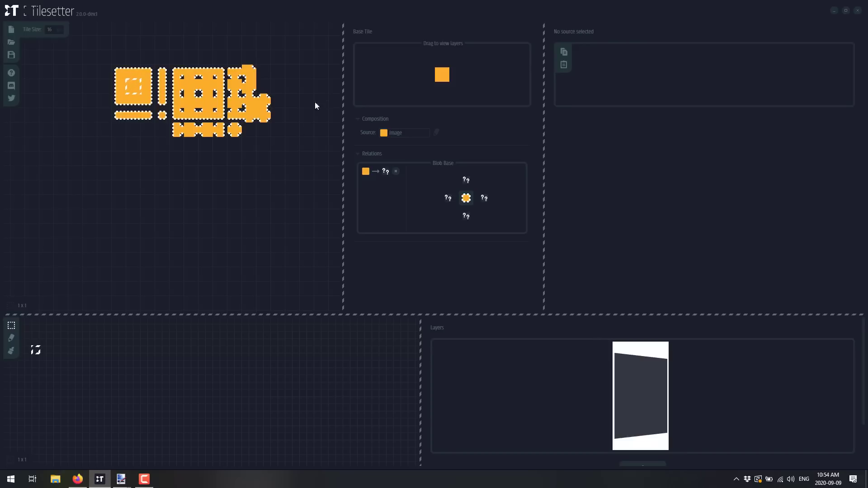
click(276, 113)
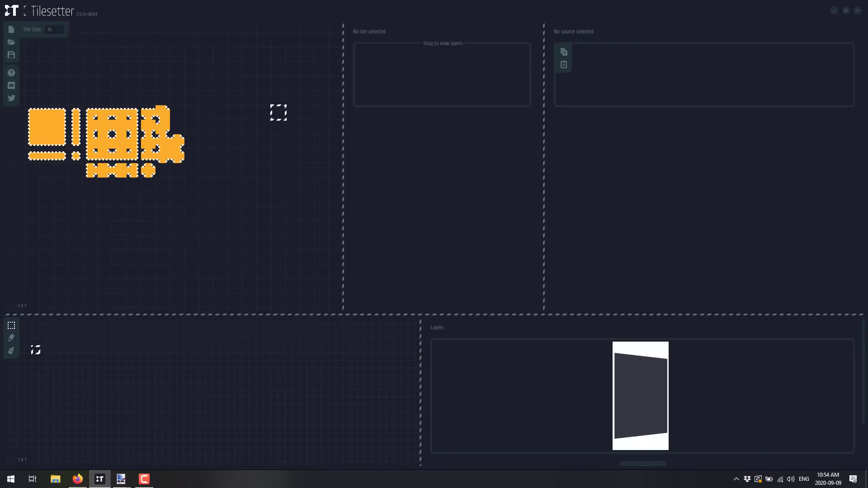
key(ctrl+v)
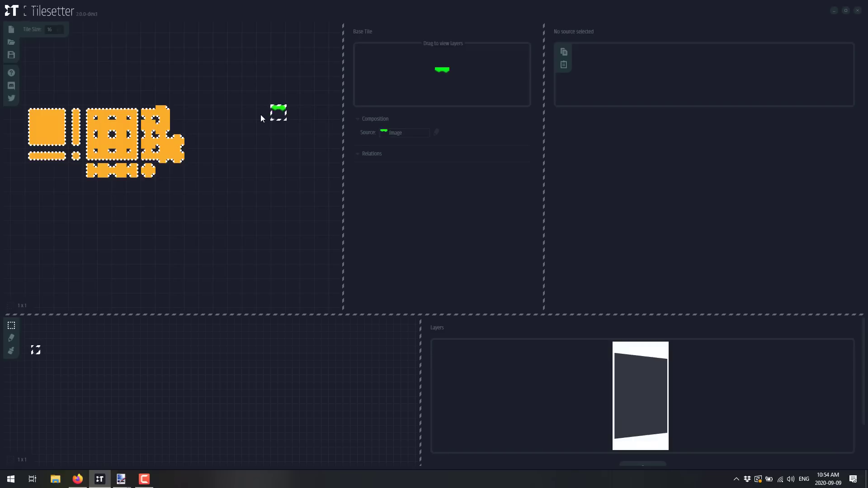
key(Delete)
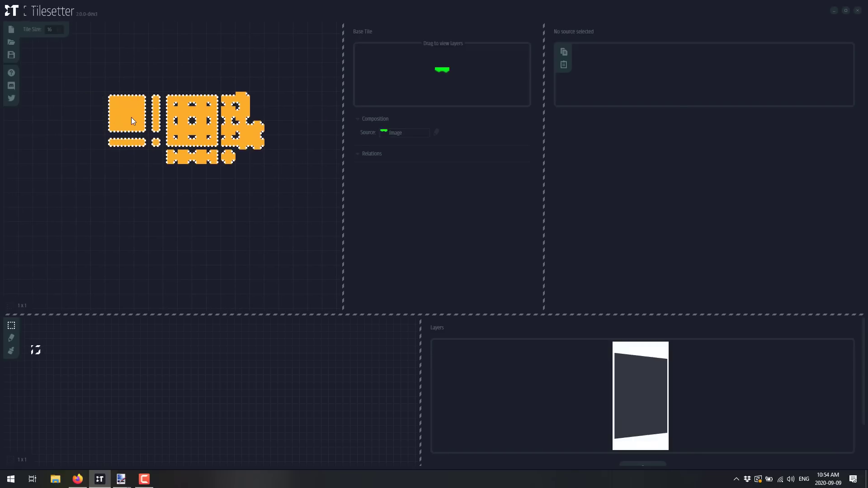
Set the green grass image as the source of the blob set's upper border tile.
click(133, 121)
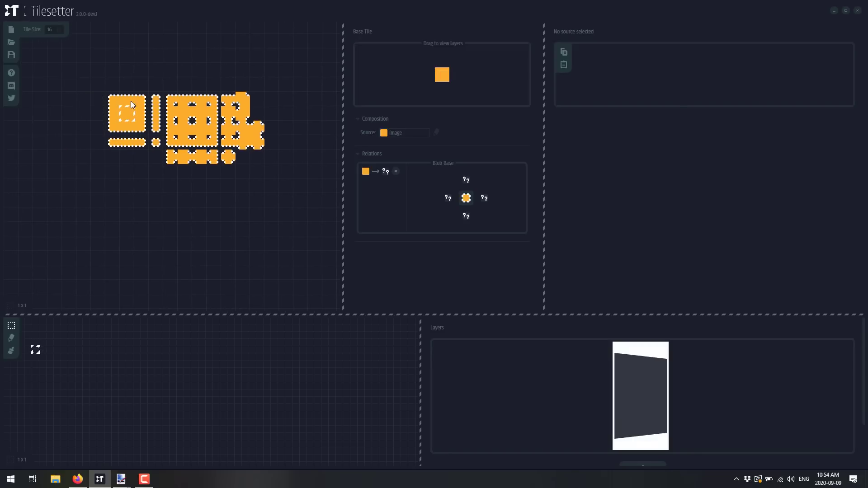
click(130, 101)
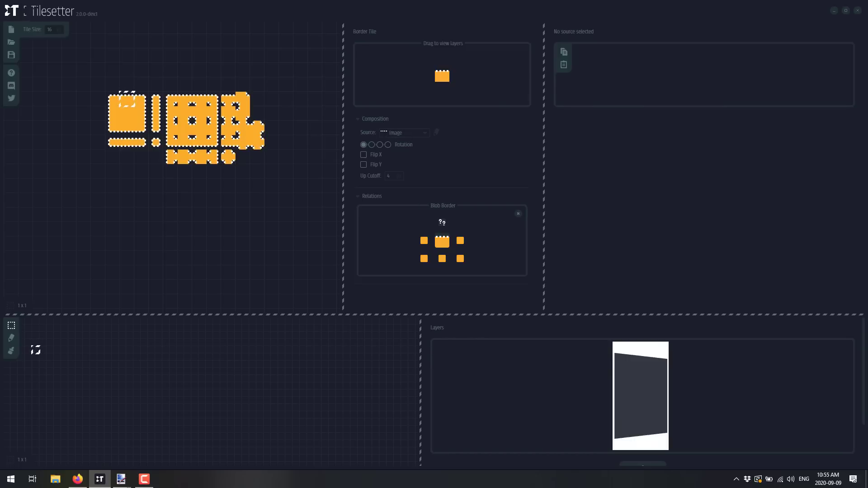
click(404, 133)
click(388, 157)
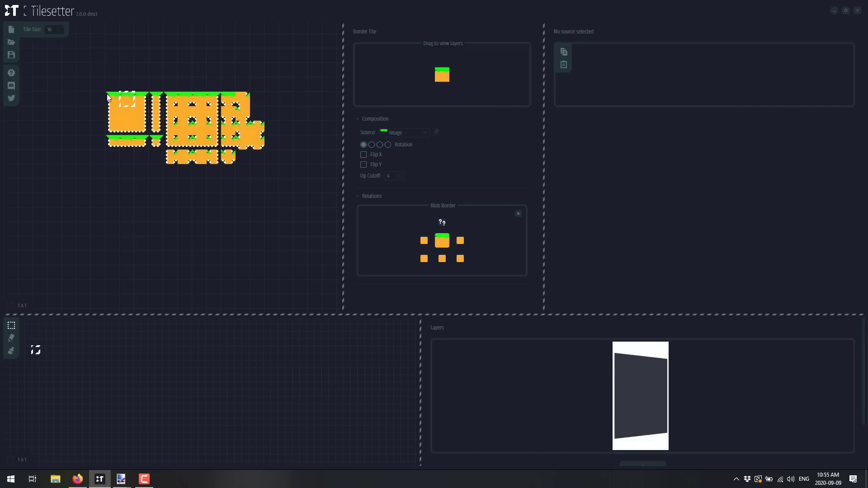
Set the green grass image as the source of the blob set's left border tile.
click(111, 116)
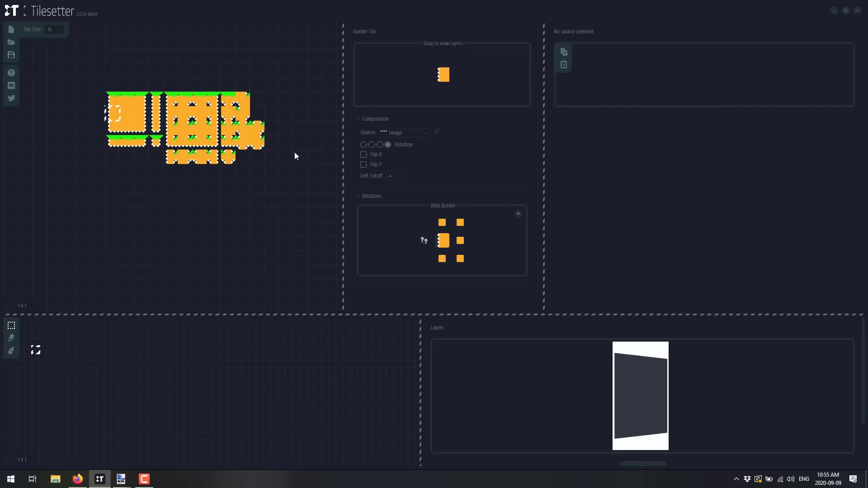
click(391, 134)
click(388, 157)
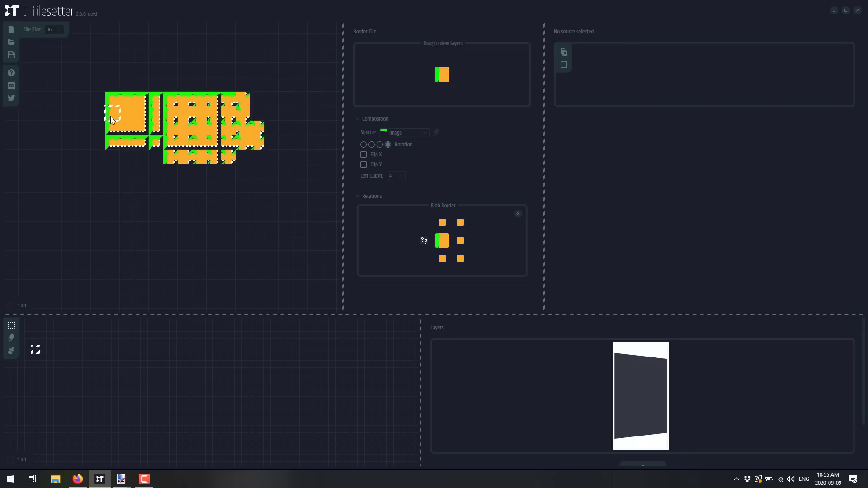
scroll(110, 117, up, 2)
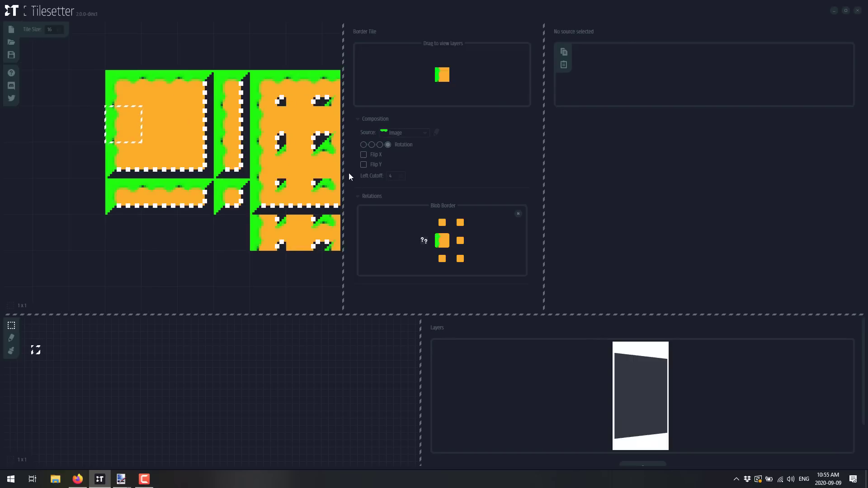
Set the upper border tile's Up Cutoff to 3.
click(398, 177)
scroll(398, 176, down, 1)
click(163, 79)
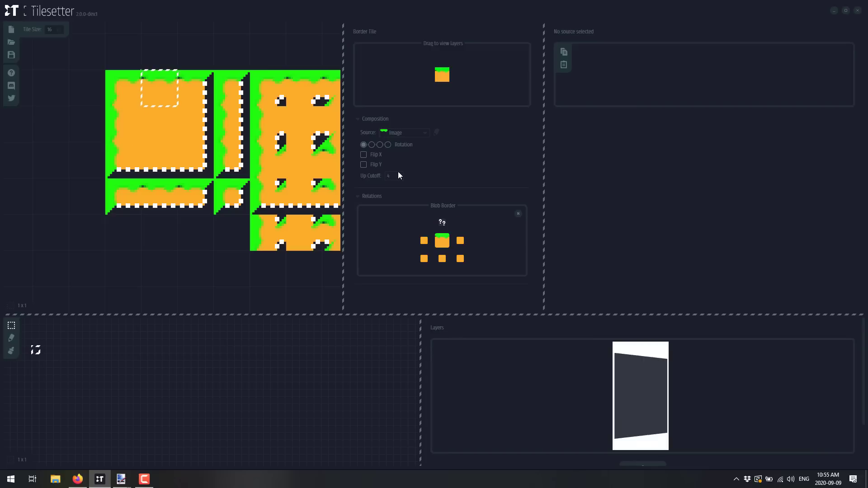
Try Flip X and Flip Y on the upper border tile and turn both off again.
click(364, 154)
click(365, 164)
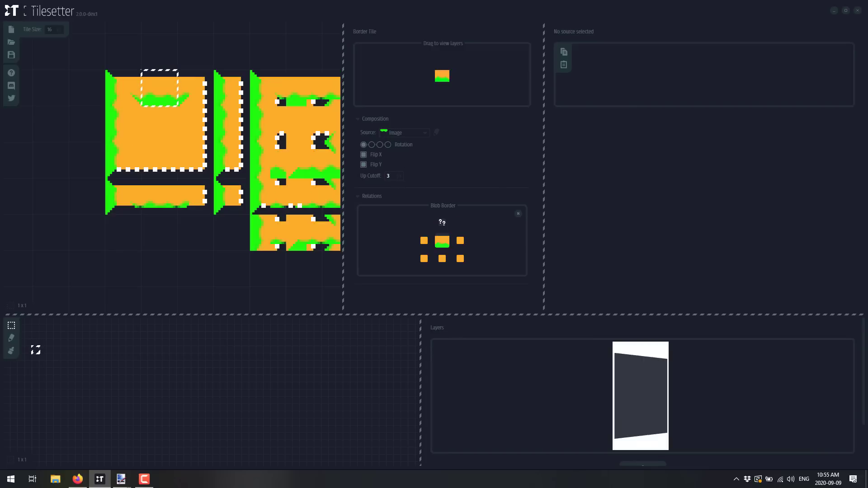
click(365, 162)
click(365, 154)
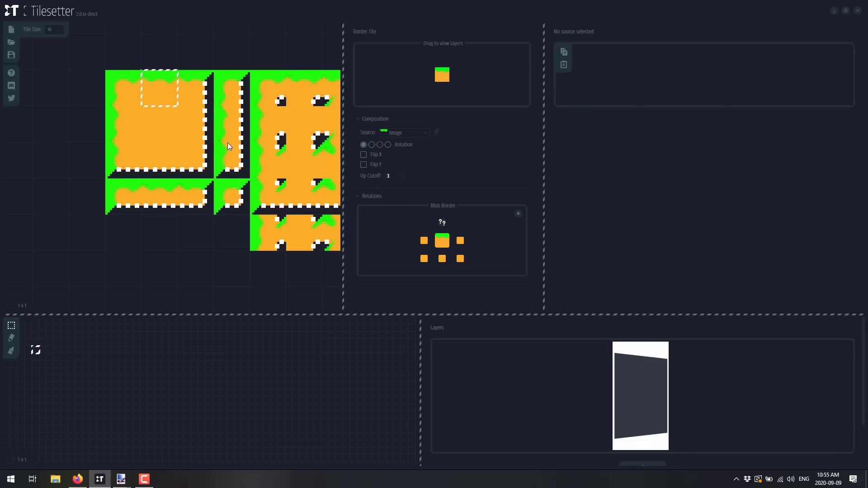
Set the green grass image as the source of the blob set's right and lower border tiles.
click(371, 145)
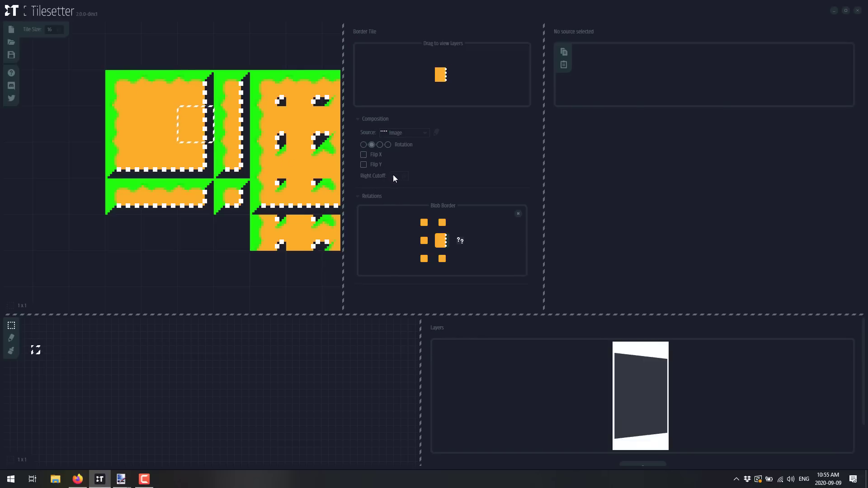
click(404, 133)
click(389, 163)
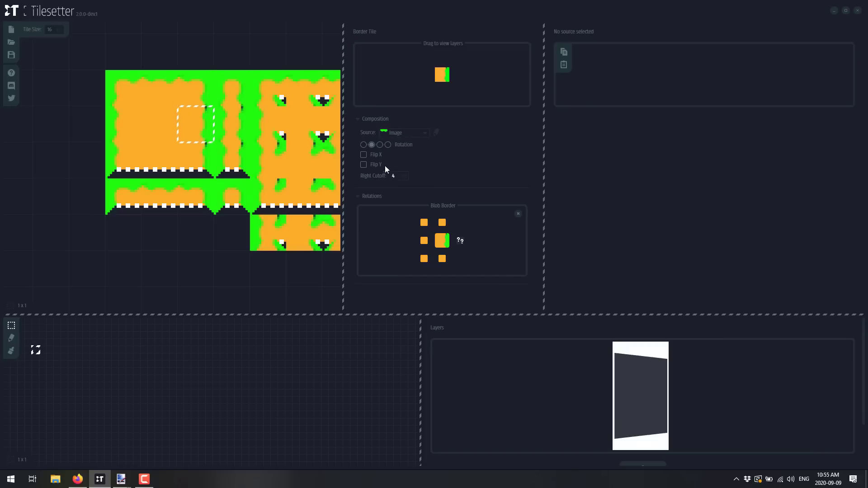
click(167, 172)
click(395, 134)
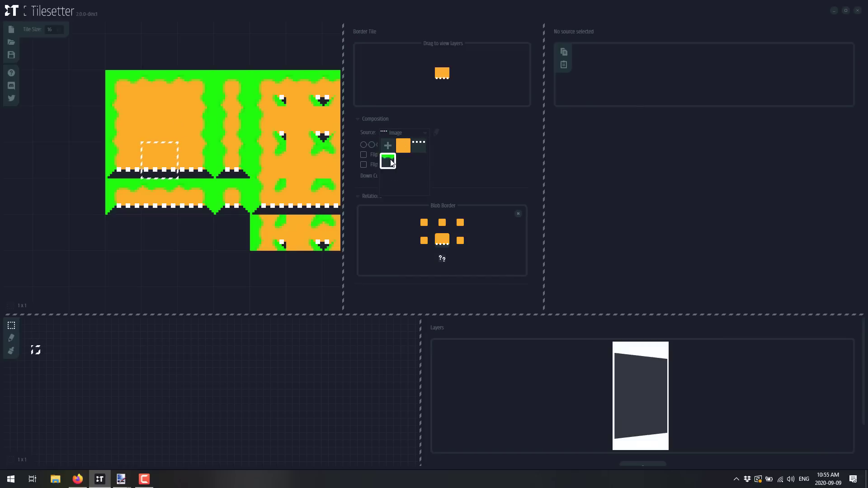
click(388, 159)
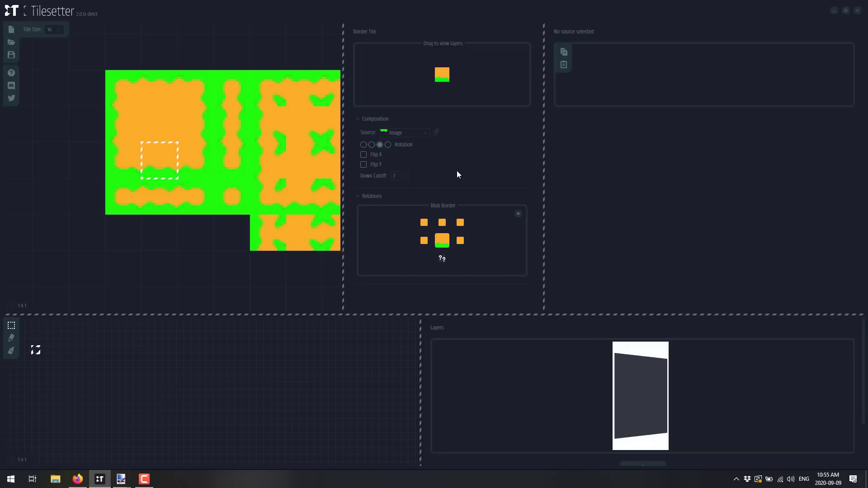
Copy the blob set's orange base tile into an empty grid cell below the green-bordered set.
drag(188, 221, 90, 176)
scroll(236, 216, down, 3)
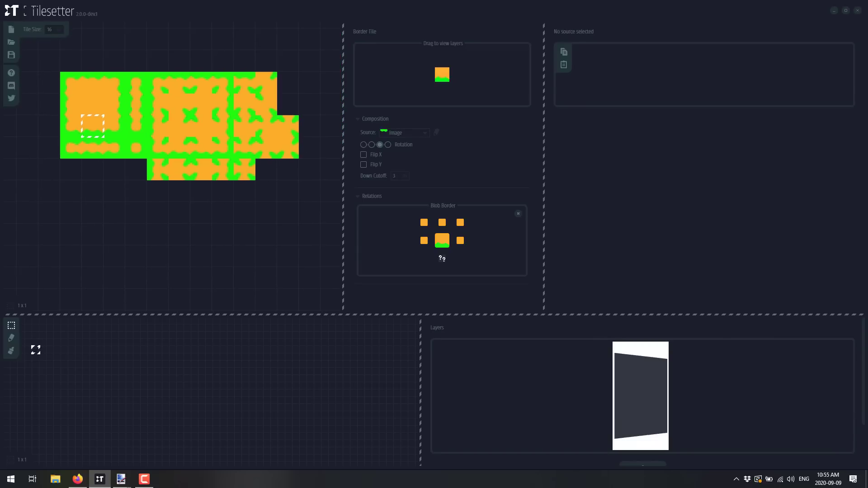
click(98, 105)
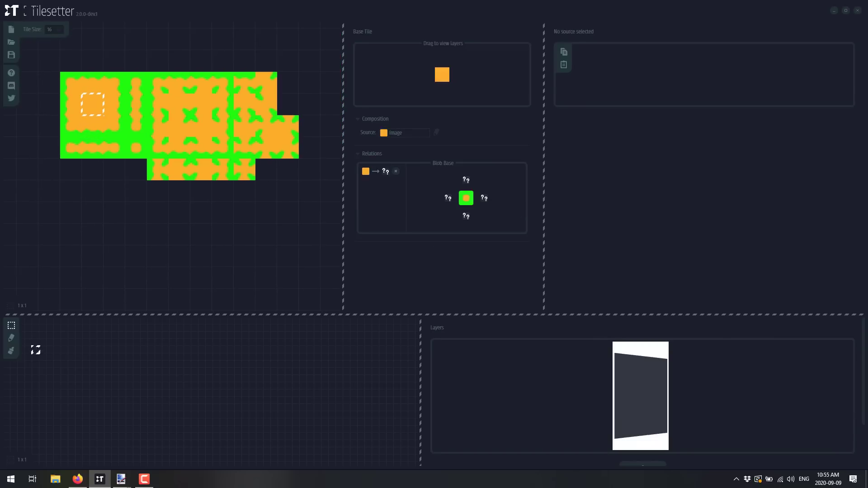
right_click(105, 95)
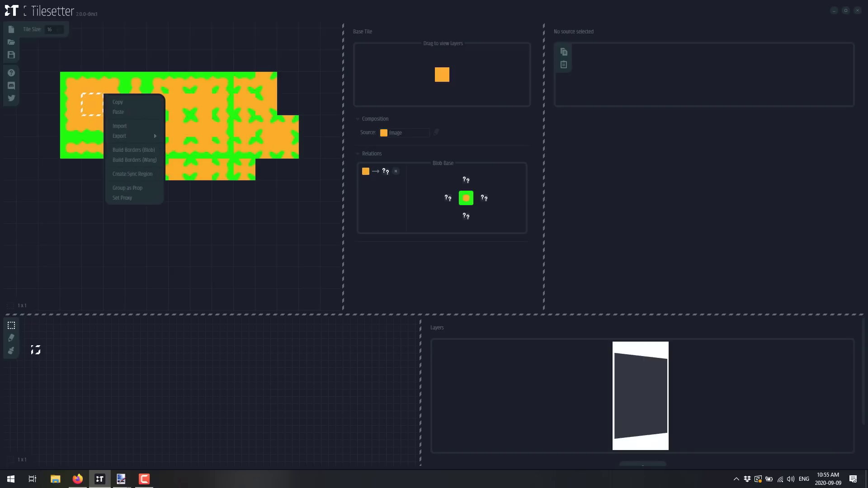
click(130, 150)
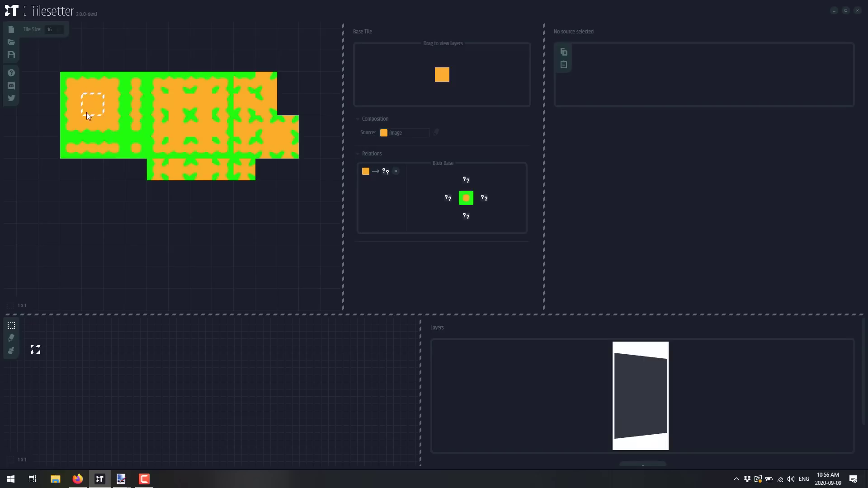
scroll(105, 258, down, 3)
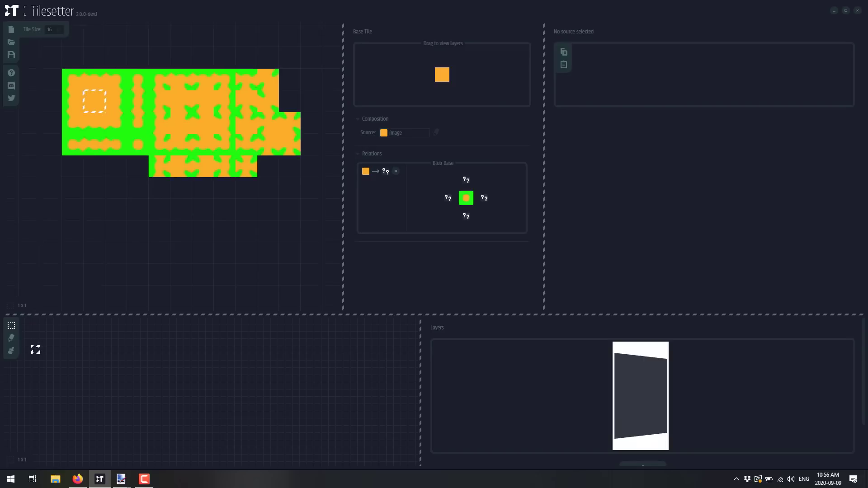
click(103, 222)
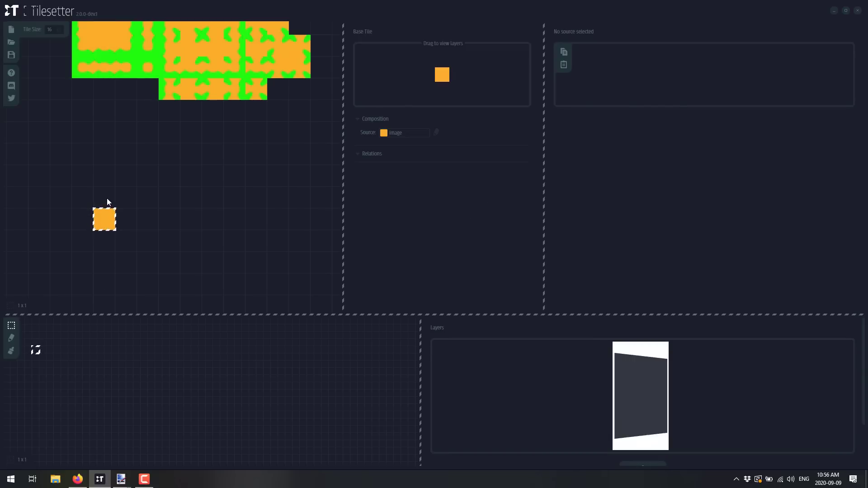
click(107, 199)
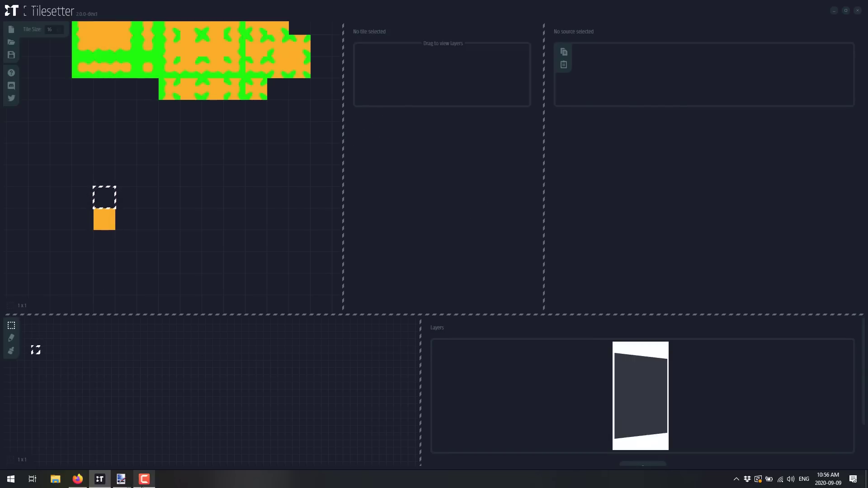
Switch to paint.net, create a third 16 × 16 image and erase its white background to transparency.
mouse_move(121, 479)
click(148, 462)
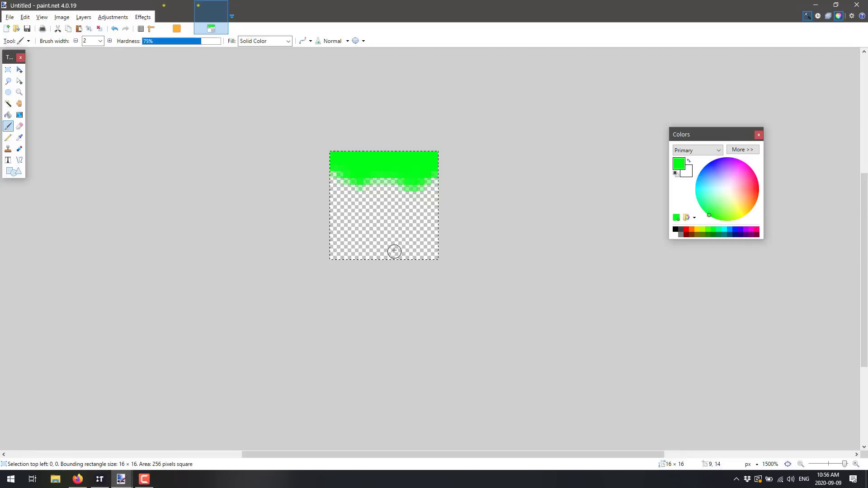
click(7, 29)
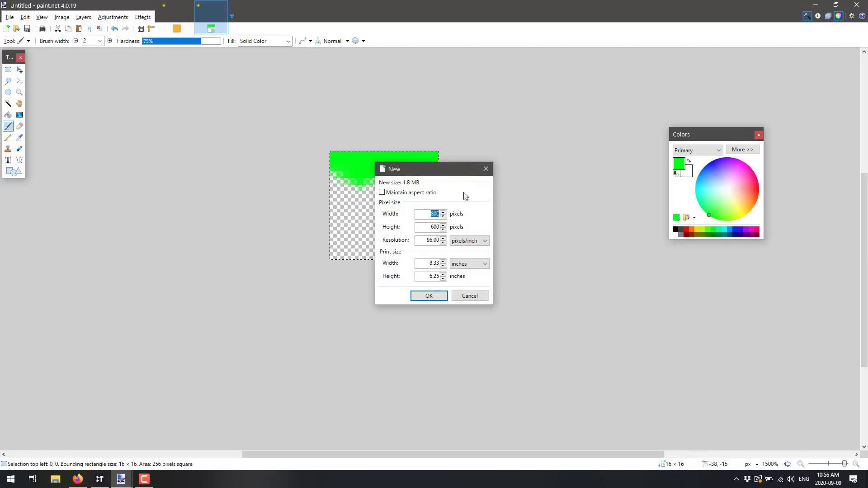
text(1)
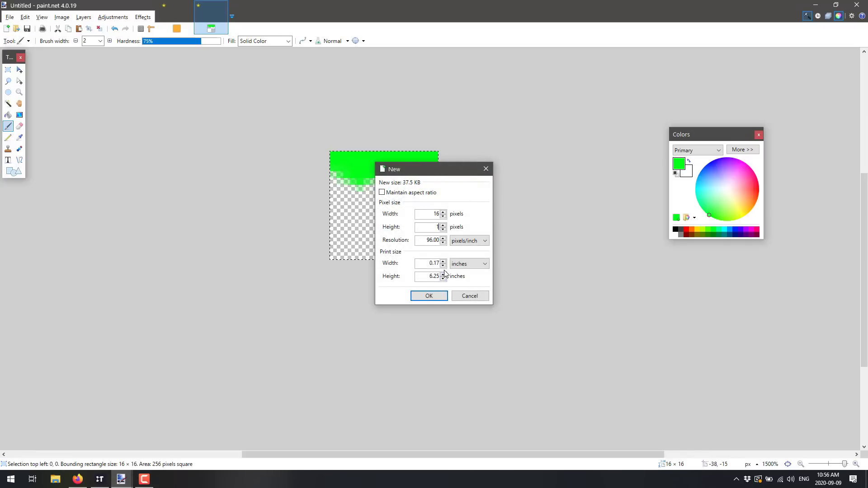
text(616)
key(Return)
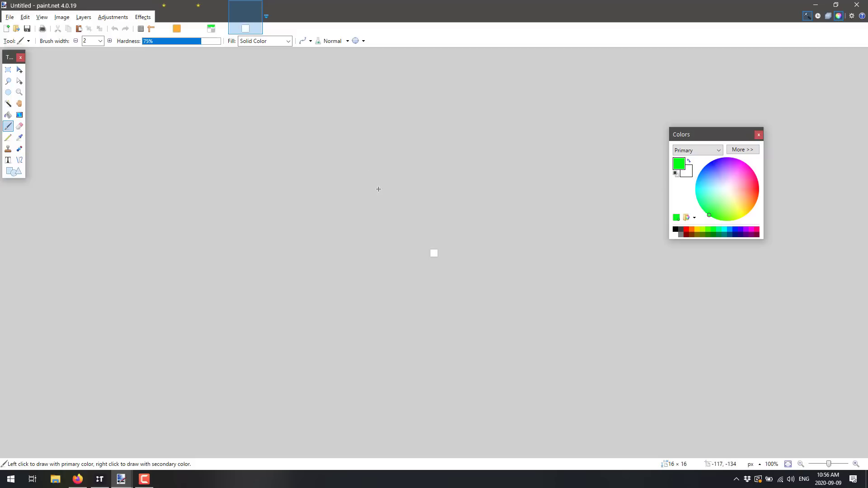
key(Delete)
scroll(475, 260, up, 8)
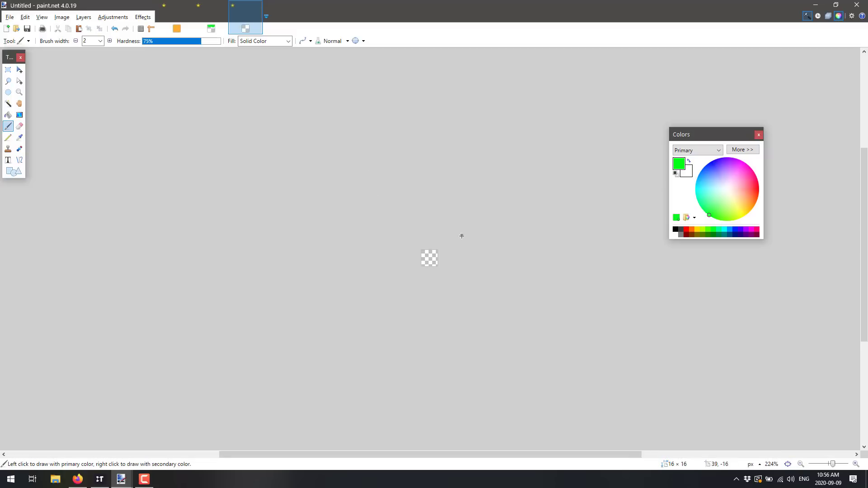
Paint an uneven blue strip with downward drips along the upper edge of the transparent canvas with the Paintbrush.
click(715, 165)
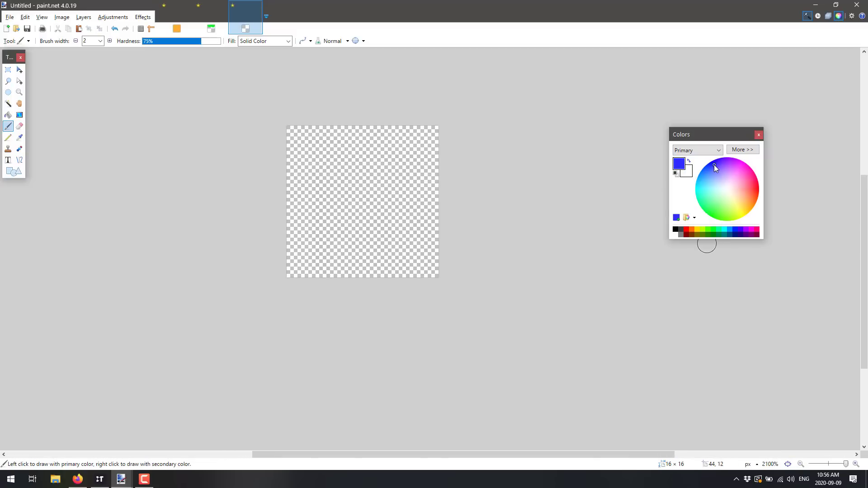
mouse_move(277, 132)
mouse_down()
mouse_move(449, 136)
mouse_move(300, 131)
mouse_move(317, 145)
mouse_move(430, 154)
mouse_move(593, 138)
mouse_up()
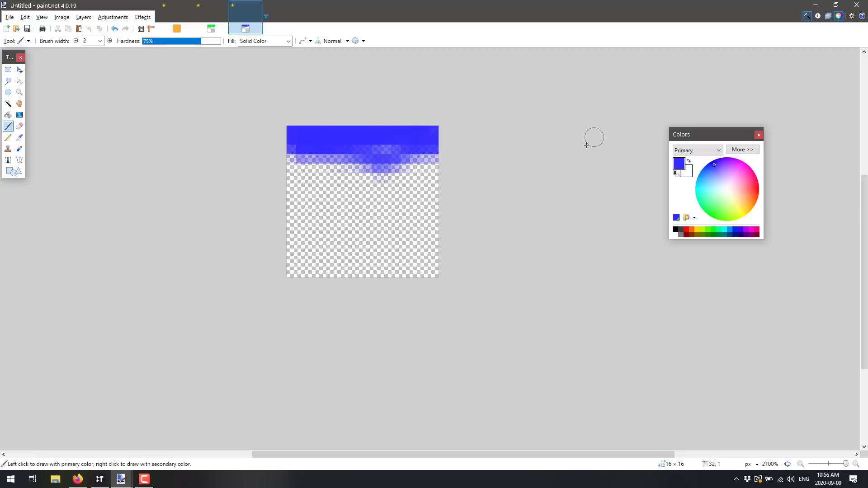
mouse_move(280, 133)
mouse_down()
mouse_move(318, 156)
mouse_move(398, 174)
mouse_move(436, 163)
mouse_move(388, 163)
mouse_move(378, 145)
mouse_move(326, 148)
mouse_move(326, 175)
mouse_move(357, 190)
mouse_move(402, 174)
mouse_move(416, 212)
mouse_move(442, 175)
mouse_move(420, 165)
mouse_move(410, 181)
mouse_move(418, 172)
mouse_up()
Copy the whole blue edge image into the empty Tilesetter grid cell directly below the green grass image.
key(ctrl+a)
key(alt+Tab)
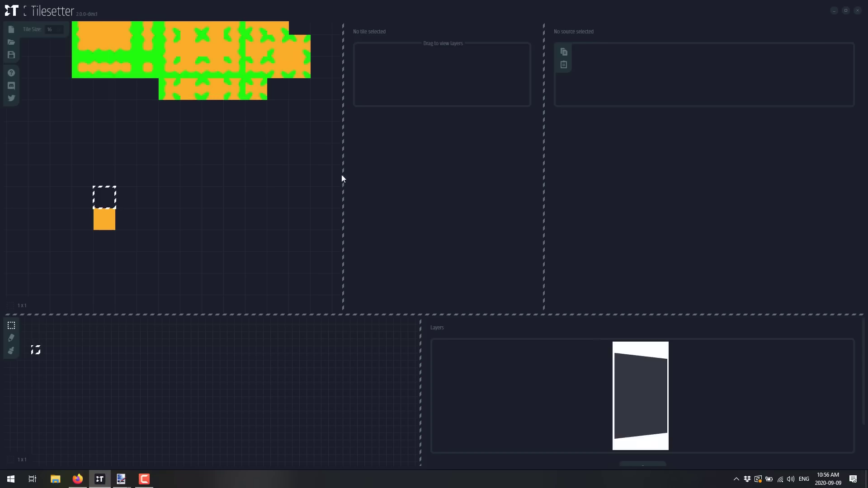
scroll(320, 172, right, 5)
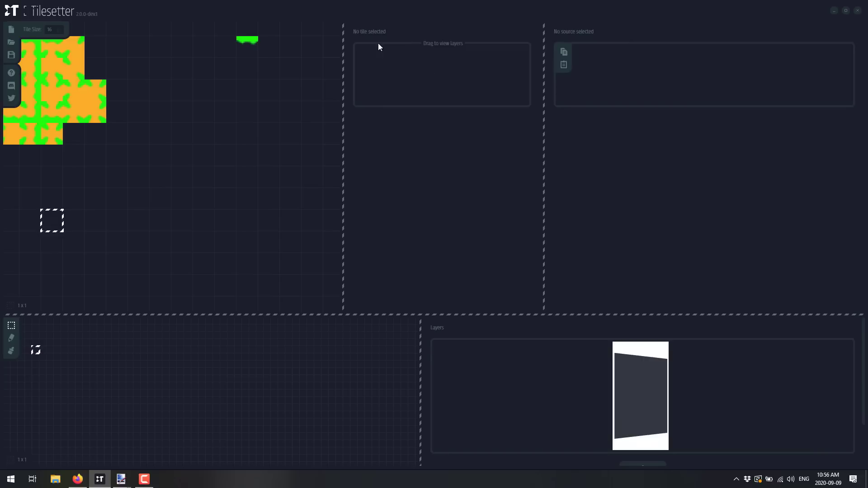
click(249, 69)
key(ctrl+v)
Build blob borders for the standalone orange tile below the green-bordered set.
scroll(262, 126, left, 5)
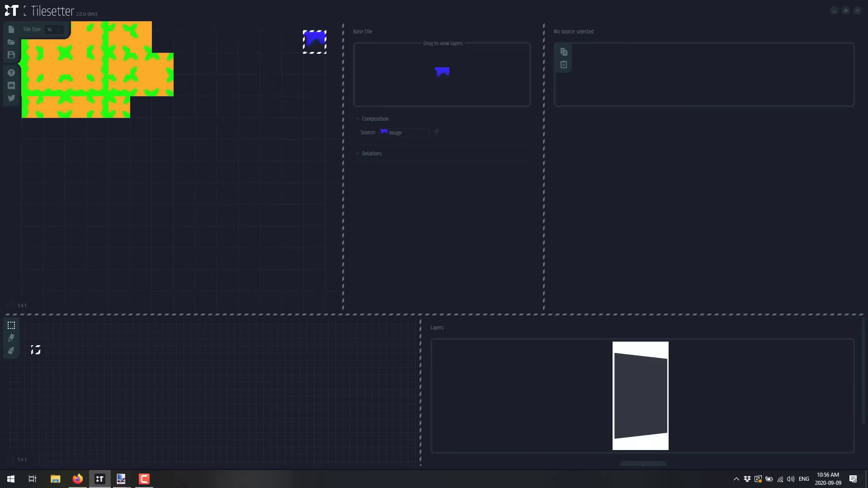
click(121, 176)
right_click(131, 173)
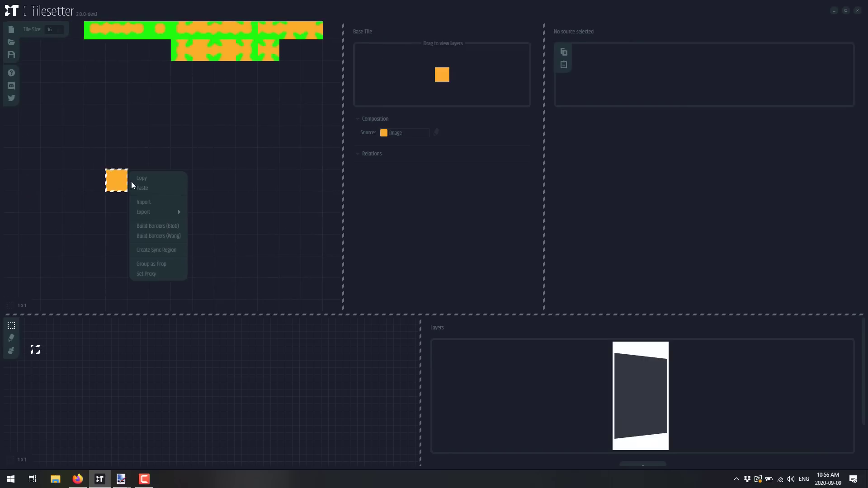
click(150, 225)
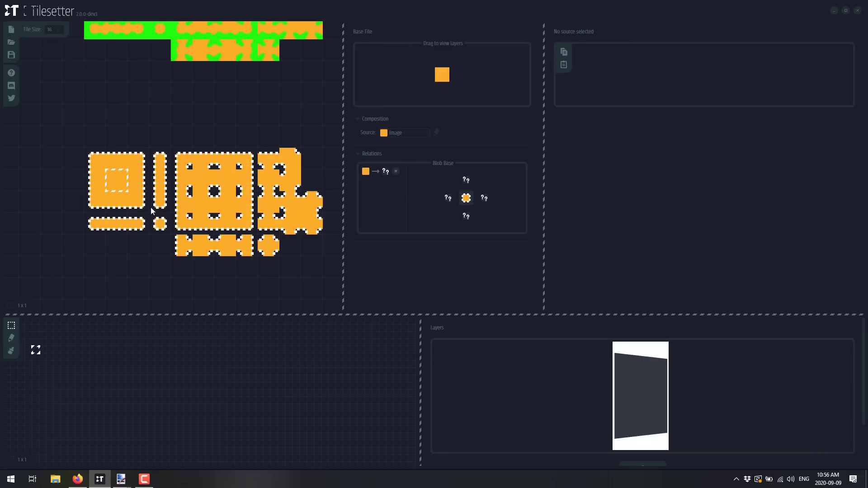
Set the blue edge image as the source of the second blob set's upper and left border tiles.
click(115, 152)
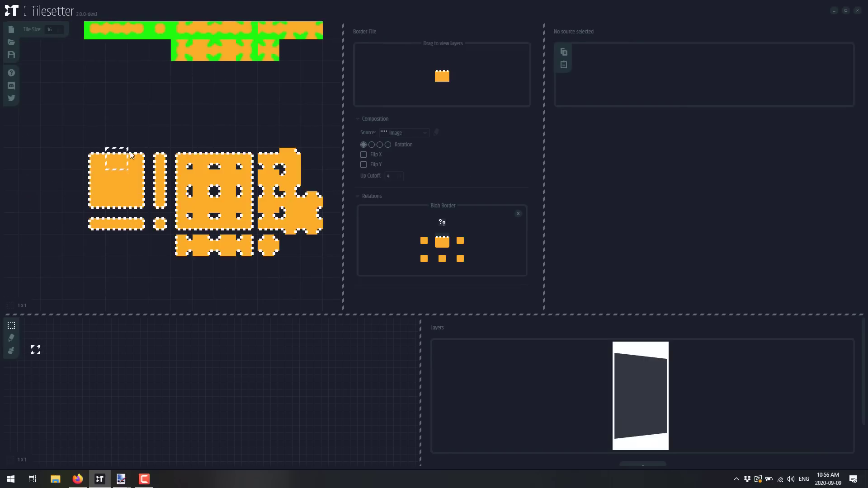
click(407, 136)
click(419, 159)
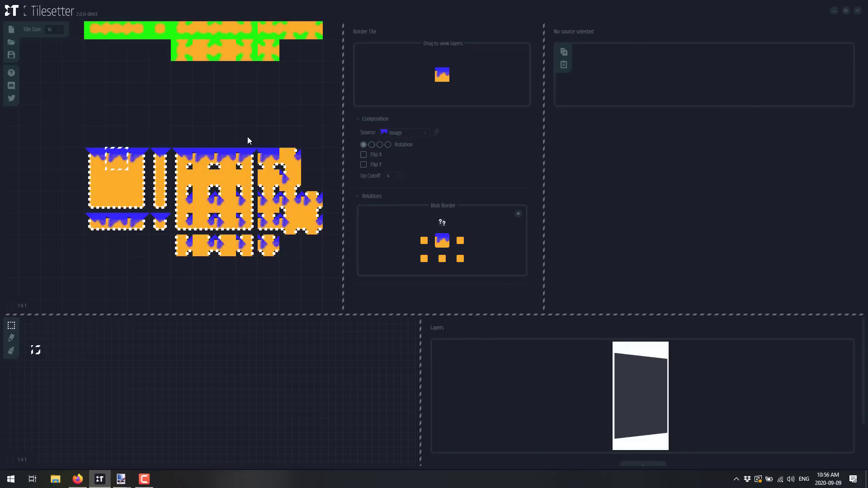
click(90, 174)
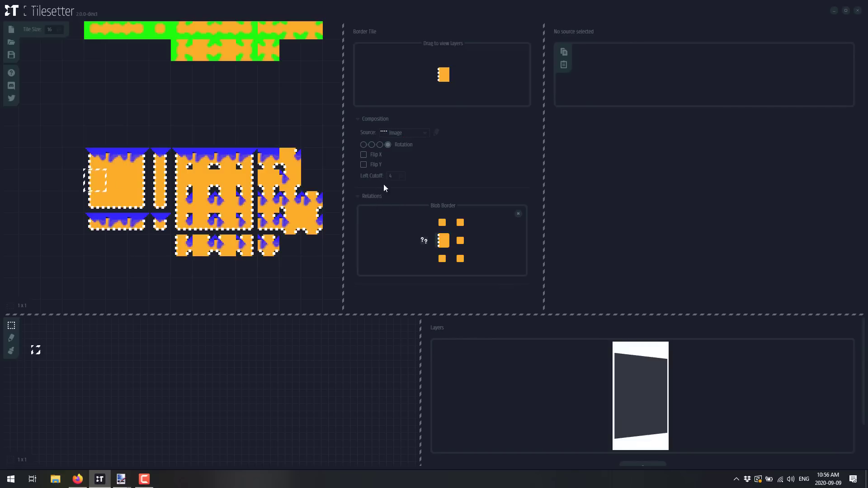
click(406, 136)
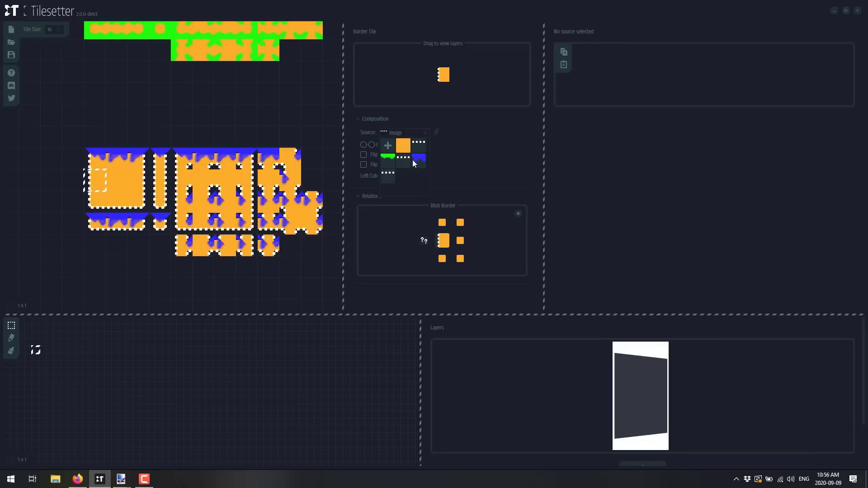
click(414, 159)
Set the up cutoff of the blue-edged set's upper border tile to 2.
click(148, 178)
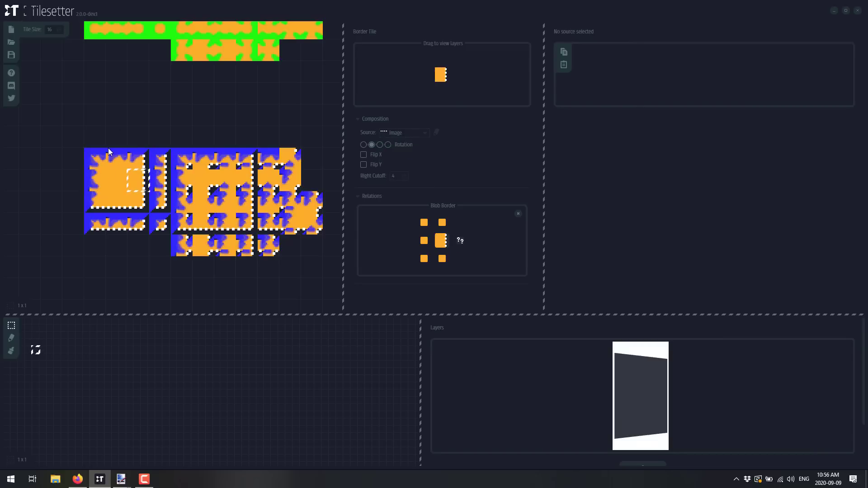
click(113, 159)
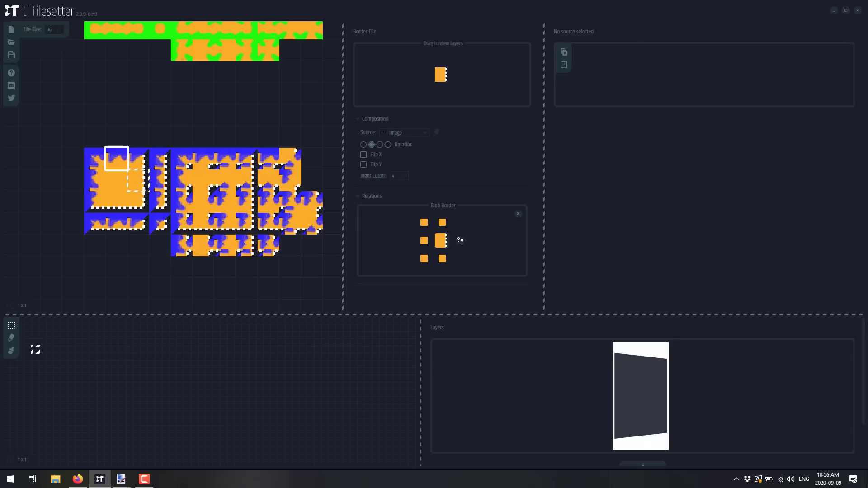
click(398, 175)
key(BackSpace)
text(2)
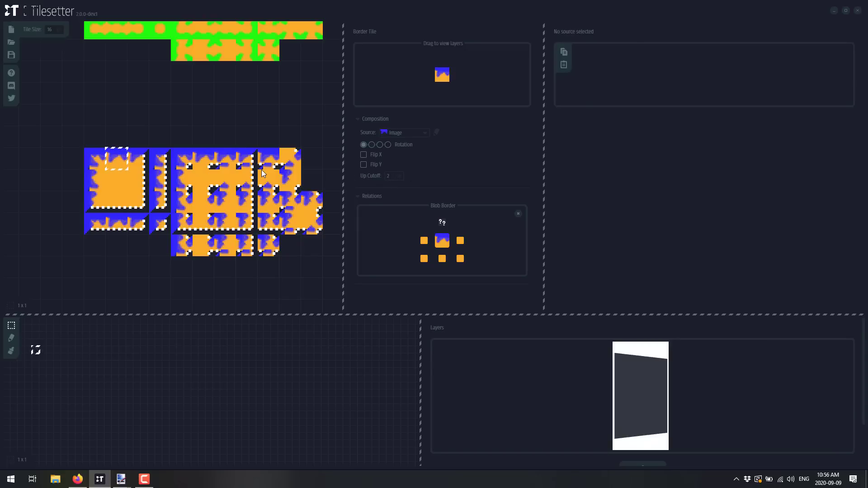
Switch to paint.net, create a new 16 × 16 pixel image and clear its canvas to transparent.
scroll(262, 170, down, 4)
scroll(234, 204, up, 3)
drag(234, 203, 187, 240)
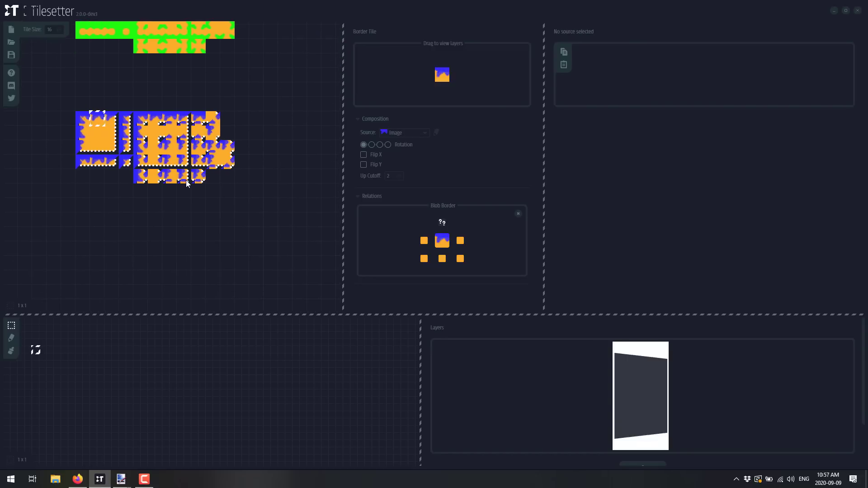
key(alt+Tab)
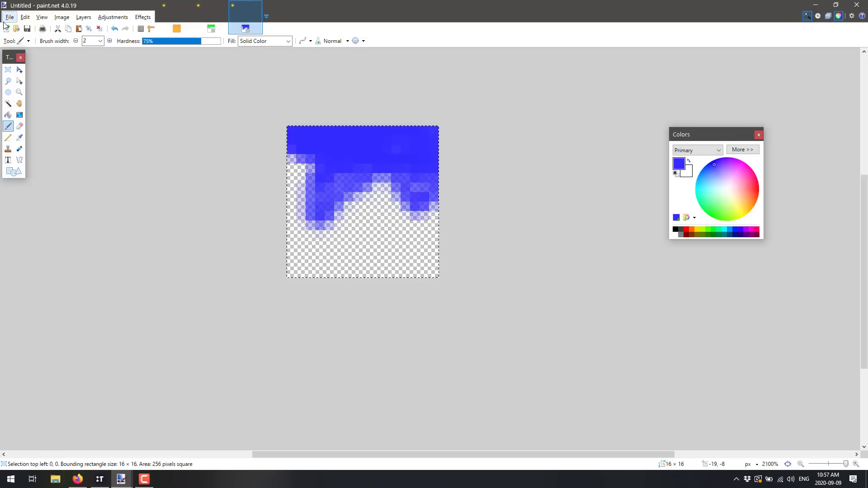
key(ctrl+n)
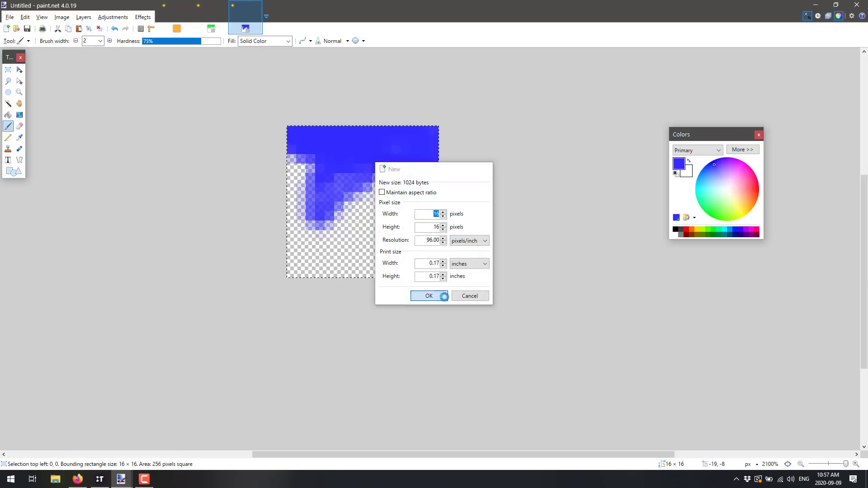
click(444, 297)
key(ctrl+a)
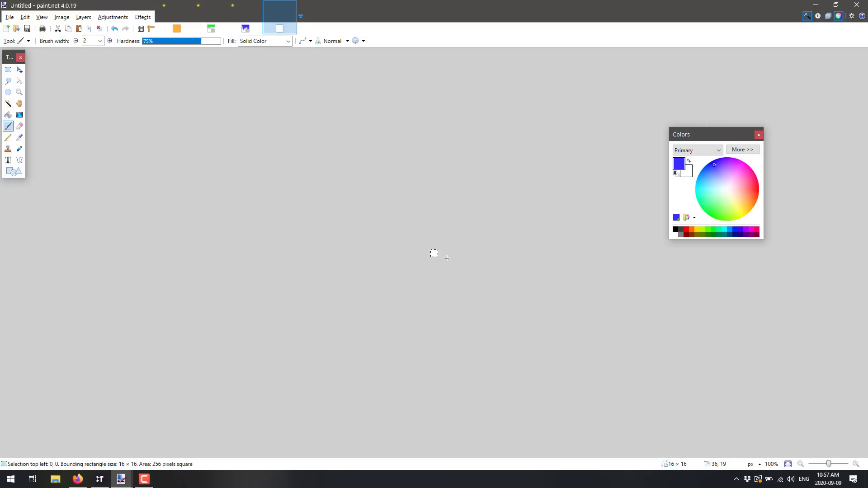
key(Delete)
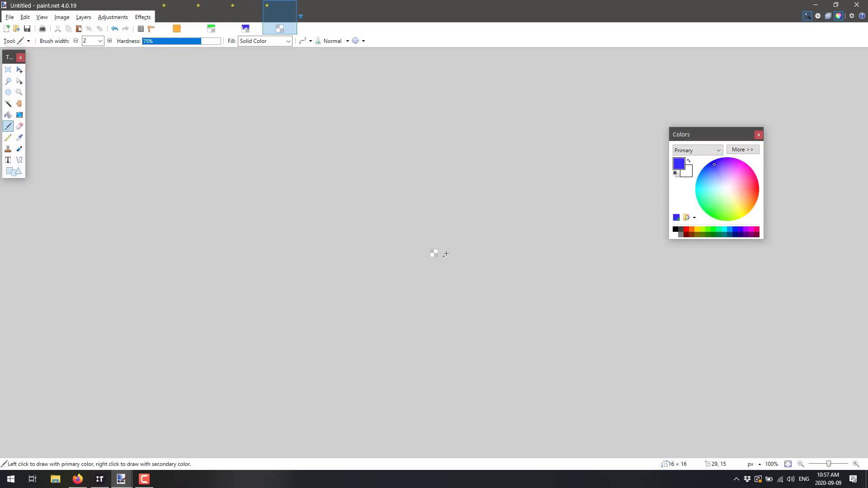
Fill the whole transparent canvas with the blue primary color using the Paint Bucket.
ctrl+scroll(448, 251, up, 10)
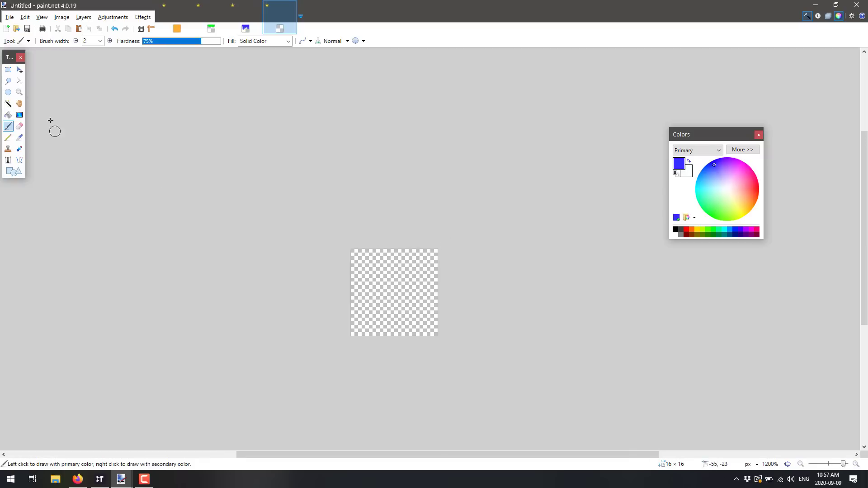
click(8, 115)
click(407, 279)
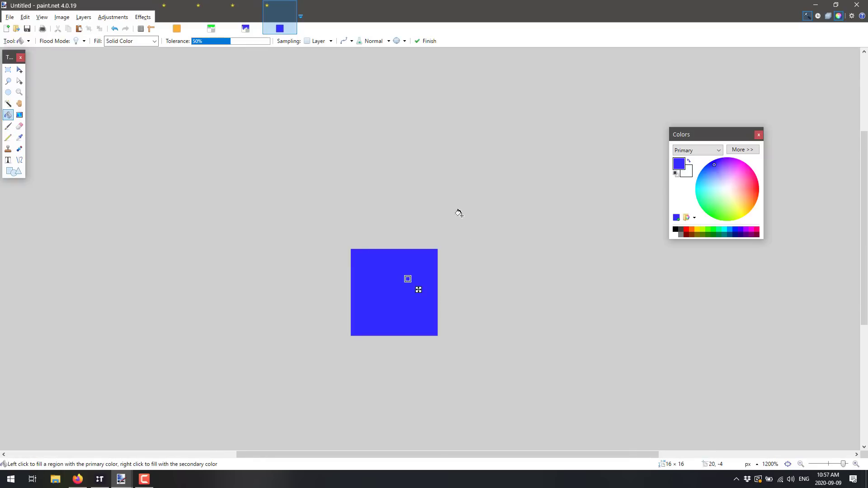
Copy the solid blue image into an empty Tilesetter grid cell below the blue-edged set and build its blob borders.
key(alt+Tab)
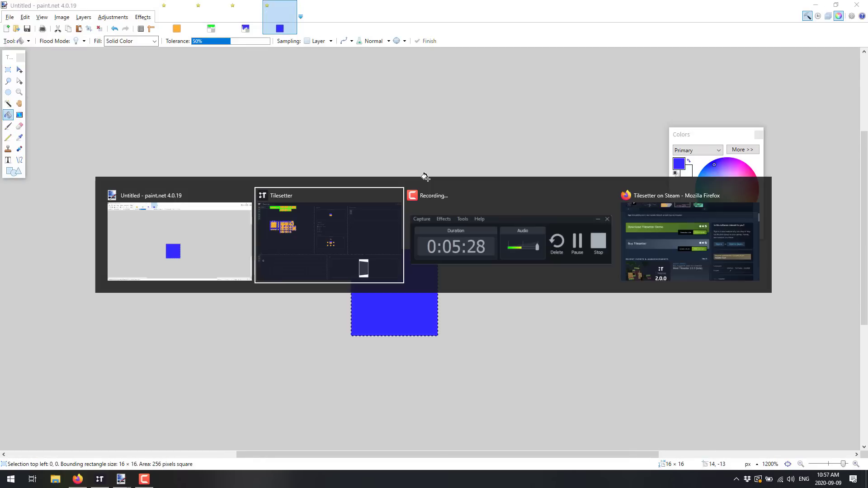
click(86, 221)
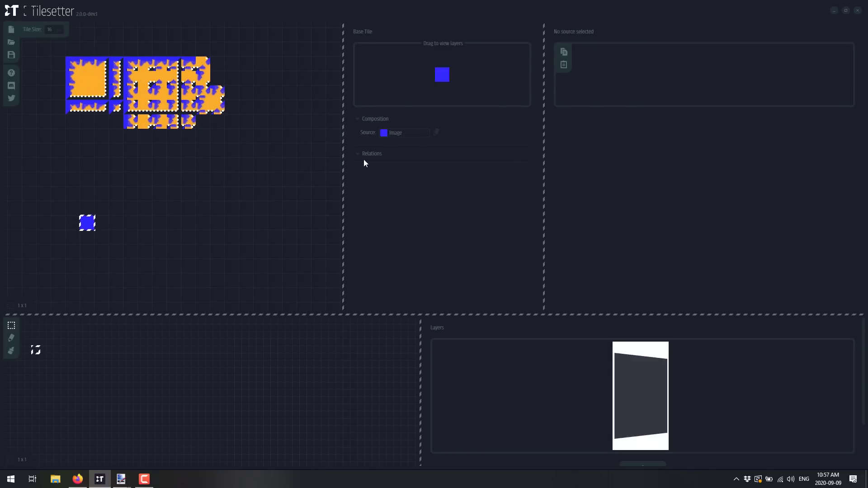
right_click(95, 219)
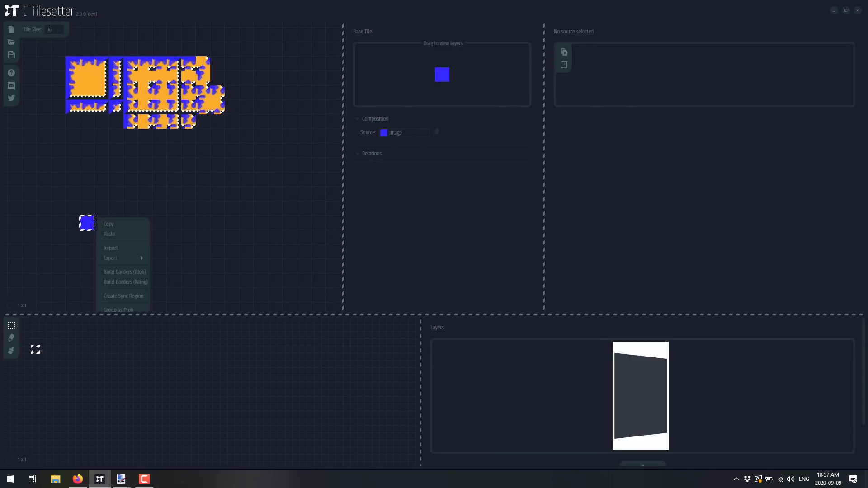
click(125, 272)
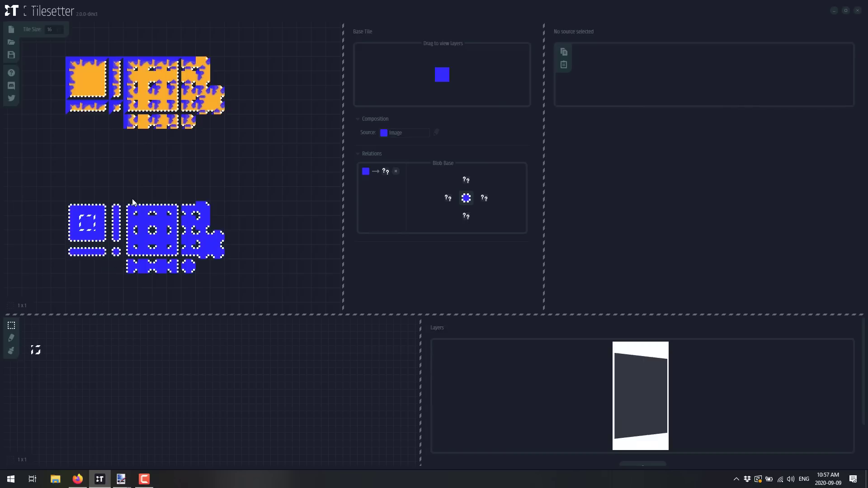
Enlarge the map area, name the map layer Water Layer and brush an irregular patch of solid blue blob tiles onto it.
scroll(214, 138, up, 2)
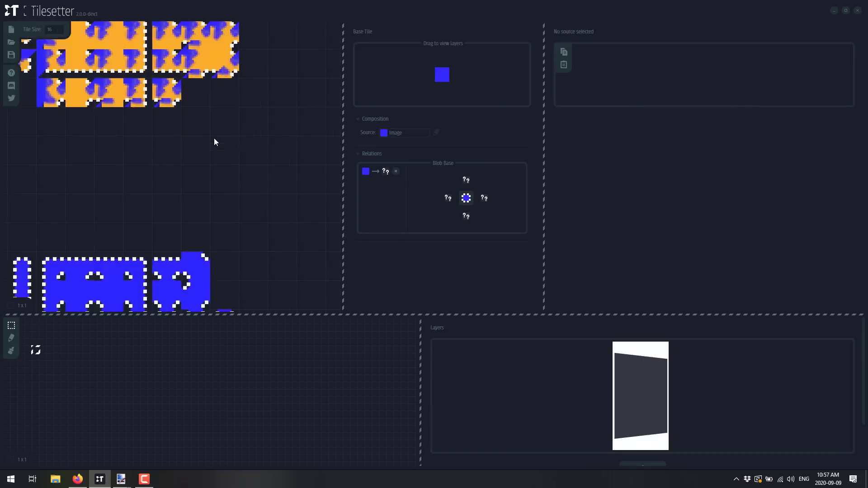
scroll(214, 138, down, 5)
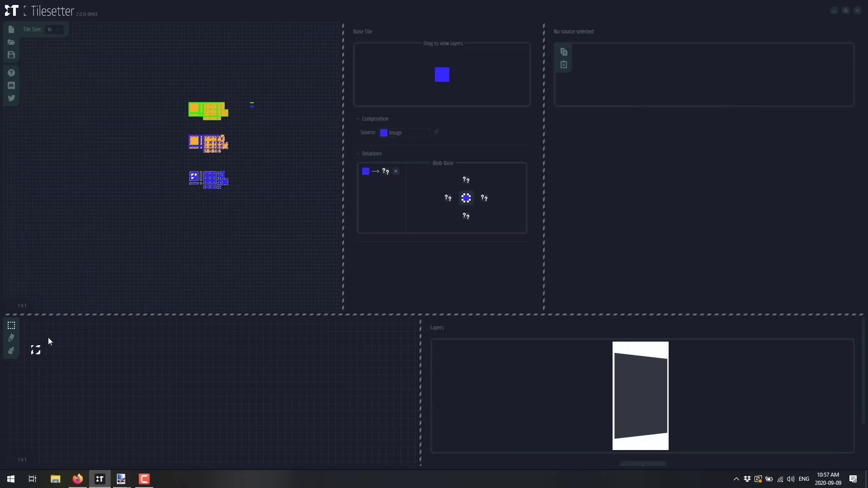
click(13, 351)
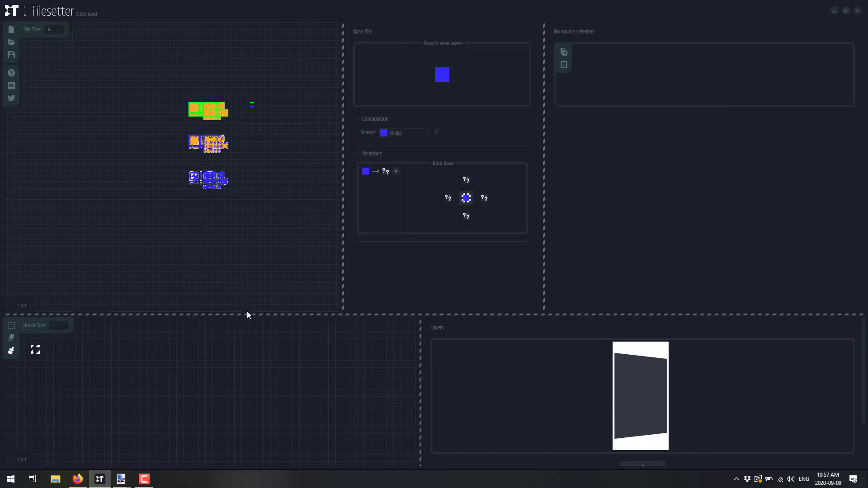
drag(252, 314, 312, 199)
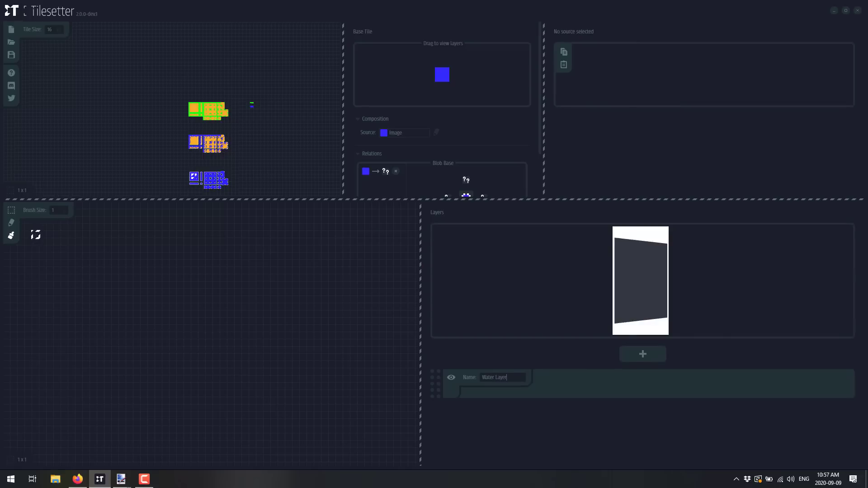
mouse_move(131, 316)
mouse_down()
mouse_move(235, 312)
mouse_move(184, 335)
mouse_move(124, 316)
mouse_move(221, 343)
mouse_move(233, 334)
mouse_move(219, 312)
mouse_move(202, 330)
mouse_move(170, 309)
mouse_move(149, 330)
mouse_move(196, 303)
mouse_move(244, 315)
mouse_move(211, 328)
mouse_move(227, 357)
mouse_up()
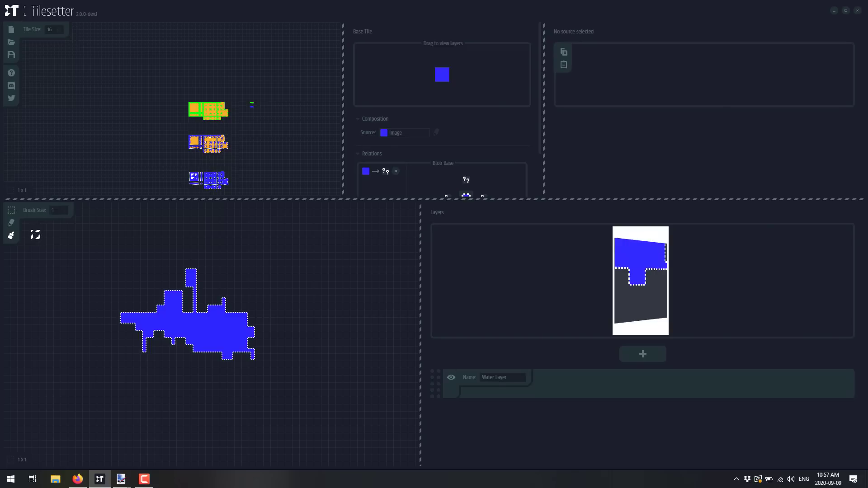
Brush blue-edged orange terrain over the water patch's right end, and green-edged orange terrain overlapping it further right.
click(195, 140)
mouse_move(231, 270)
mouse_down()
mouse_move(252, 334)
mouse_move(249, 308)
mouse_move(233, 304)
mouse_move(252, 352)
mouse_move(229, 284)
mouse_move(245, 300)
mouse_move(247, 353)
mouse_move(240, 326)
mouse_move(218, 304)
mouse_up()
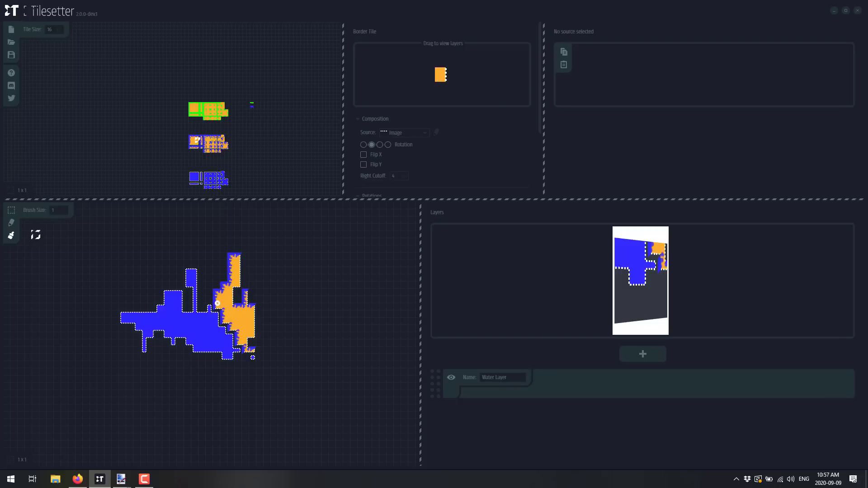
drag(237, 273, 250, 297)
mouse_move(251, 338)
mouse_down()
mouse_move(253, 357)
mouse_move(262, 300)
mouse_move(285, 279)
mouse_move(290, 327)
mouse_move(268, 308)
mouse_move(265, 290)
mouse_move(275, 281)
mouse_move(258, 288)
mouse_up()
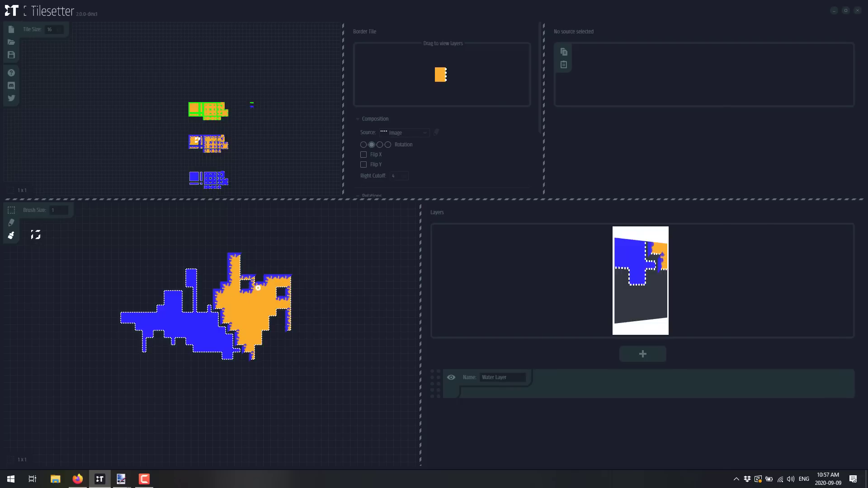
mouse_move(277, 337)
mouse_down()
mouse_move(261, 324)
mouse_move(283, 317)
mouse_move(276, 308)
mouse_move(260, 313)
mouse_move(254, 320)
mouse_move(274, 321)
mouse_move(298, 304)
mouse_move(266, 314)
mouse_move(288, 311)
mouse_move(315, 288)
mouse_move(310, 309)
mouse_move(324, 317)
mouse_move(330, 304)
mouse_move(309, 327)
mouse_move(325, 317)
mouse_move(331, 289)
mouse_move(318, 282)
mouse_move(307, 304)
mouse_move(294, 300)
mouse_move(297, 281)
mouse_move(321, 278)
mouse_move(266, 293)
mouse_move(289, 303)
mouse_move(288, 293)
mouse_move(281, 300)
mouse_move(327, 332)
mouse_move(303, 310)
mouse_move(298, 337)
mouse_move(299, 319)
mouse_move(315, 357)
mouse_move(322, 335)
mouse_move(253, 327)
mouse_move(304, 349)
mouse_move(337, 321)
mouse_move(335, 298)
mouse_move(312, 294)
mouse_up()
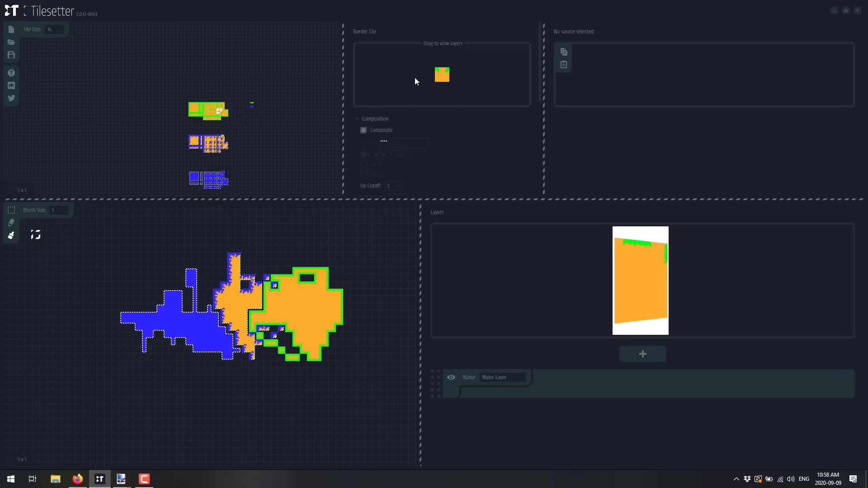
Open the green edge image source of the green-bordered set's upper border tile.
click(363, 131)
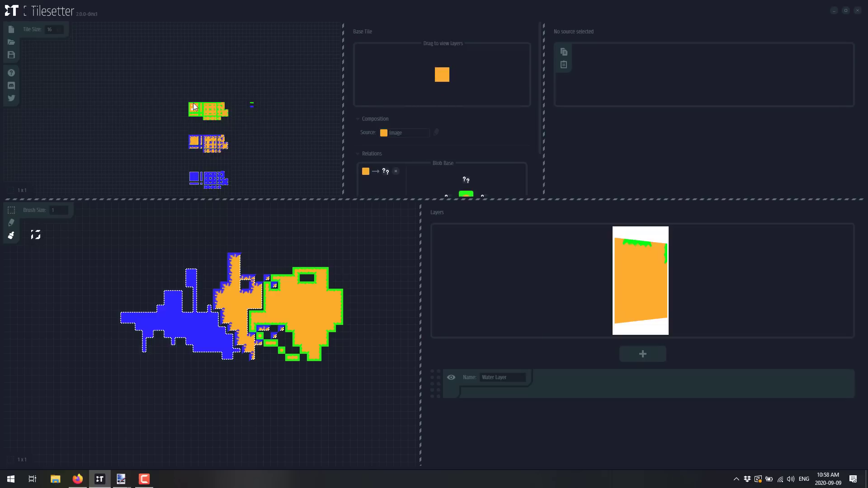
click(405, 133)
click(436, 132)
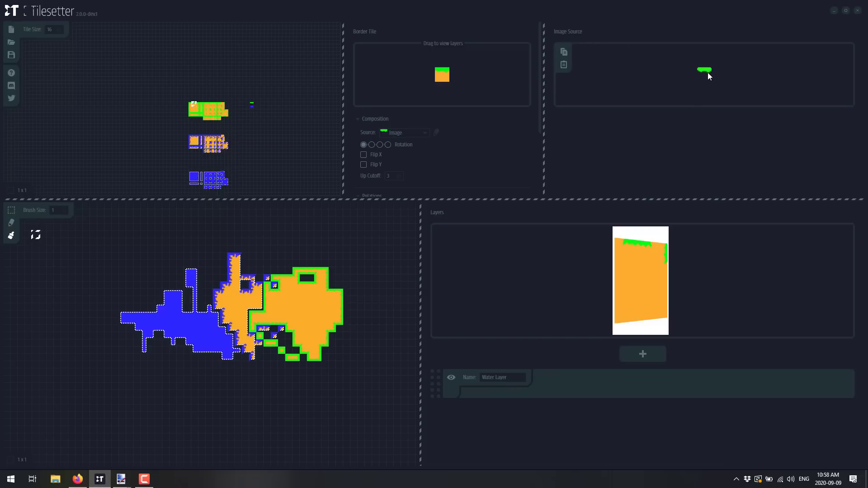
Switch to paint.net and brush a light yellow-orange stroke across the lower part of the green edge image's strip.
key(alt+Tab)
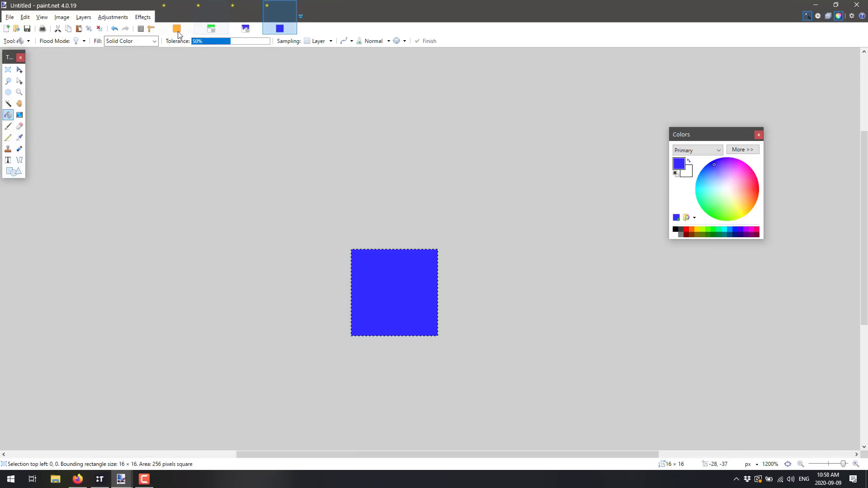
click(213, 31)
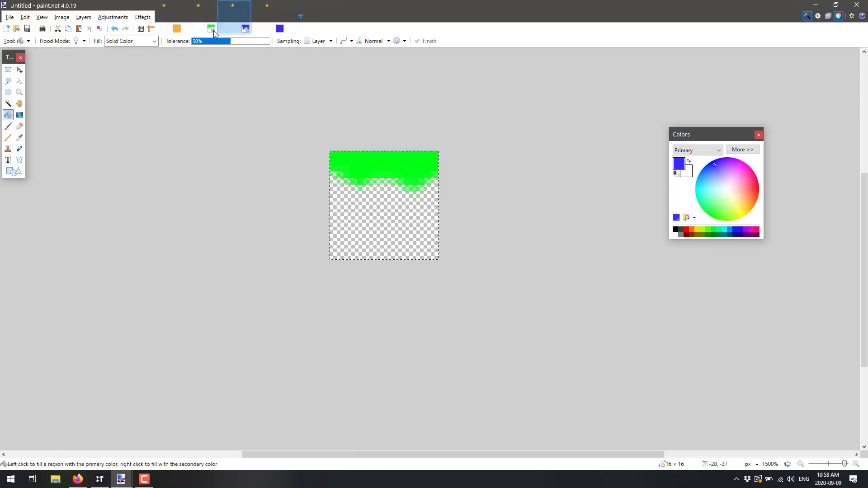
click(8, 127)
drag(724, 206, 743, 205)
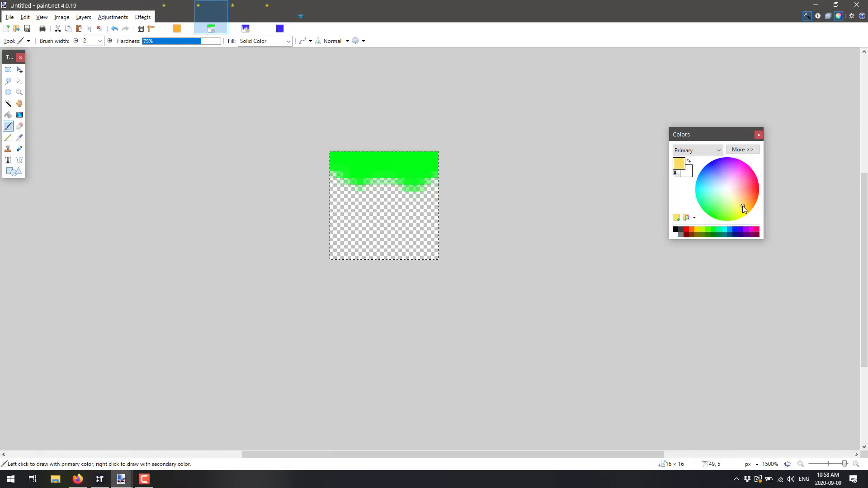
drag(357, 174, 447, 182)
Replace the open border image source in Tilesetter with the edited green edge image and inspect the updated tiles.
key(alt+Tab)
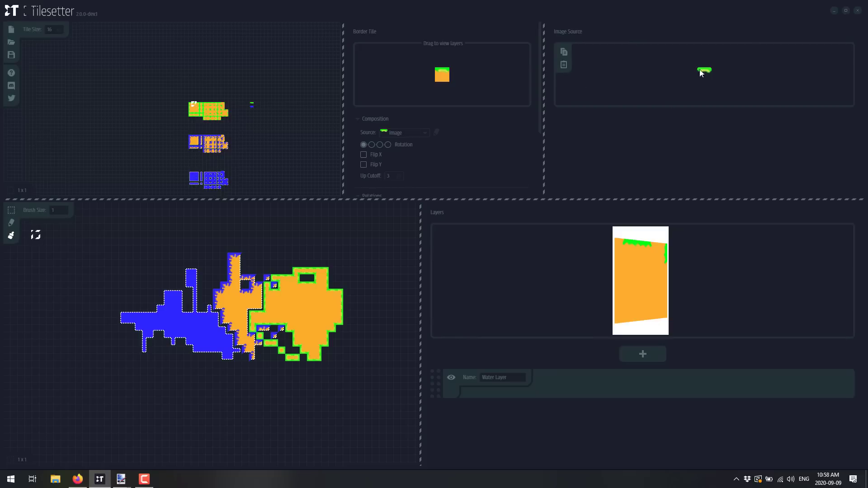
scroll(201, 138, up, 5)
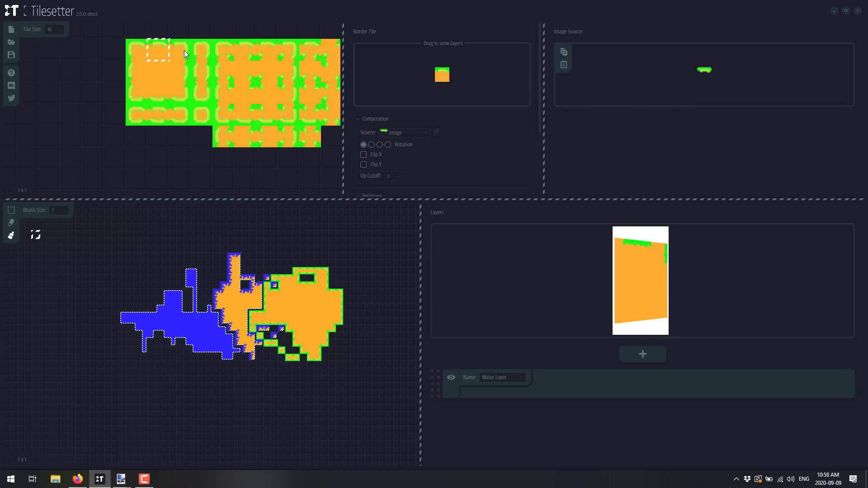
drag(443, 73, 440, 53)
Switch to paint.net, create another 16 × 16 pixel image and paste the yellow-streaked green edge image into it.
key(alt+Tab)
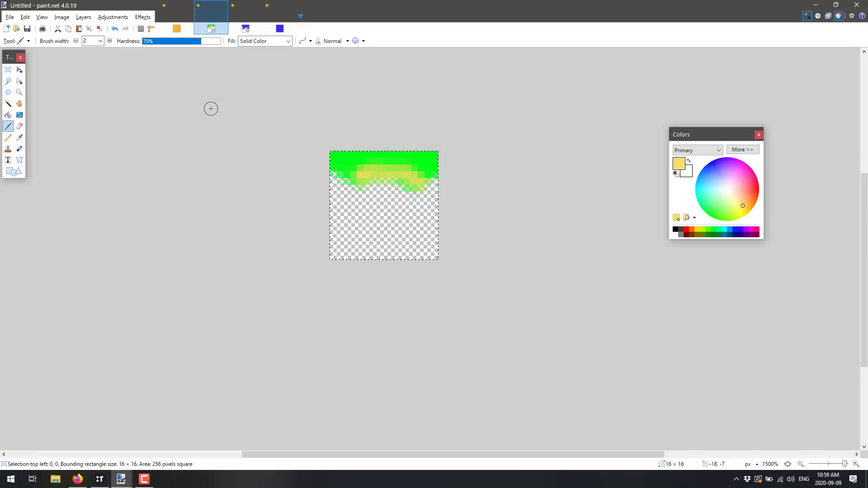
key(ctrl+n)
key(Return)
key(ctrl+v)
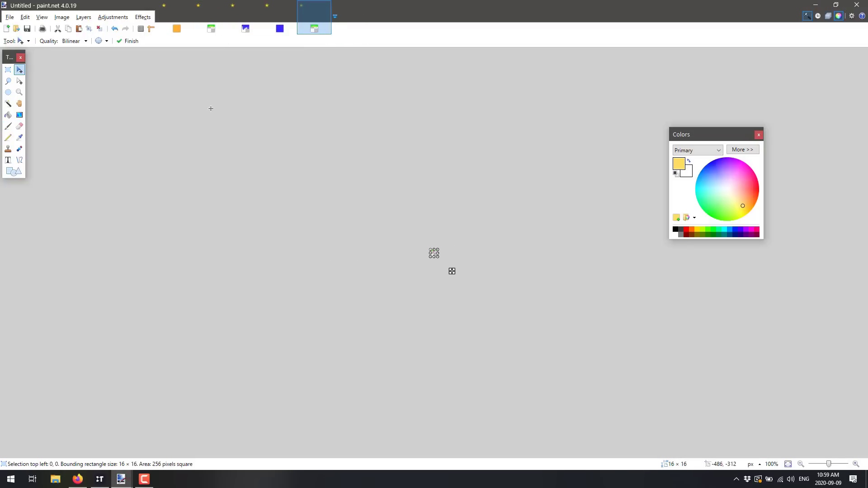
scroll(446, 245, up, 7)
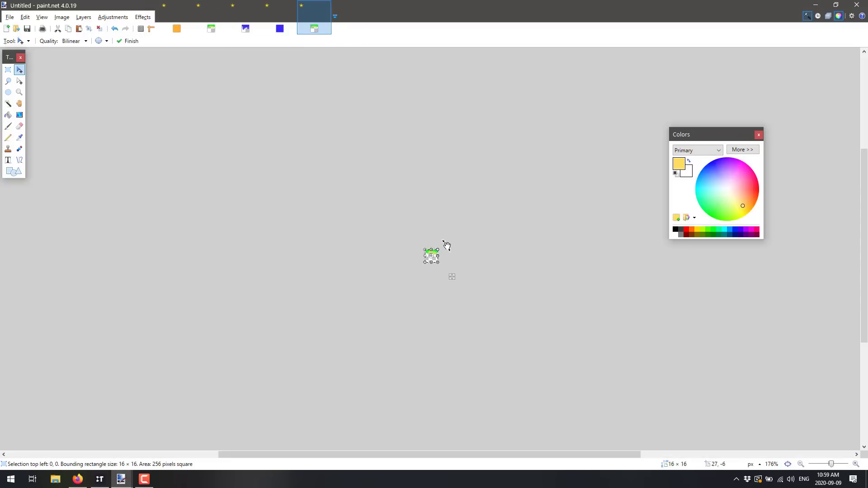
scroll(445, 246, up, 3)
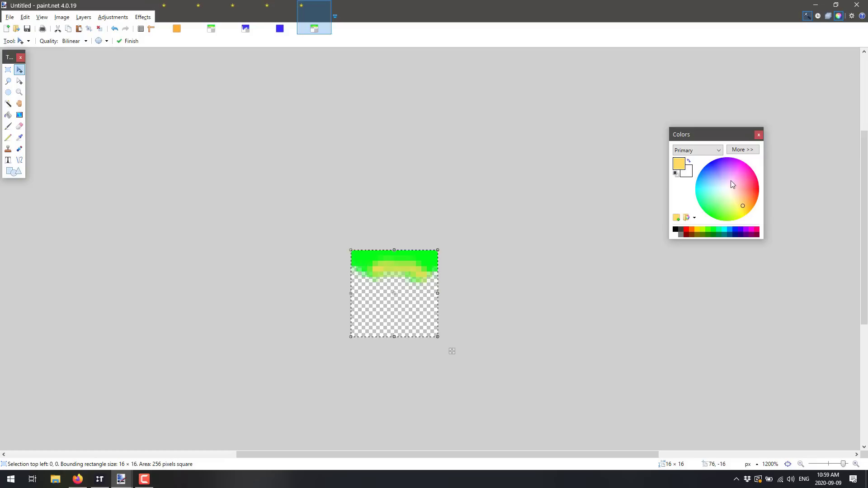
Set the primary color to red and brush a stroke across the lower part of the pasted image's green strip.
drag(733, 184, 759, 186)
drag(366, 264, 410, 262)
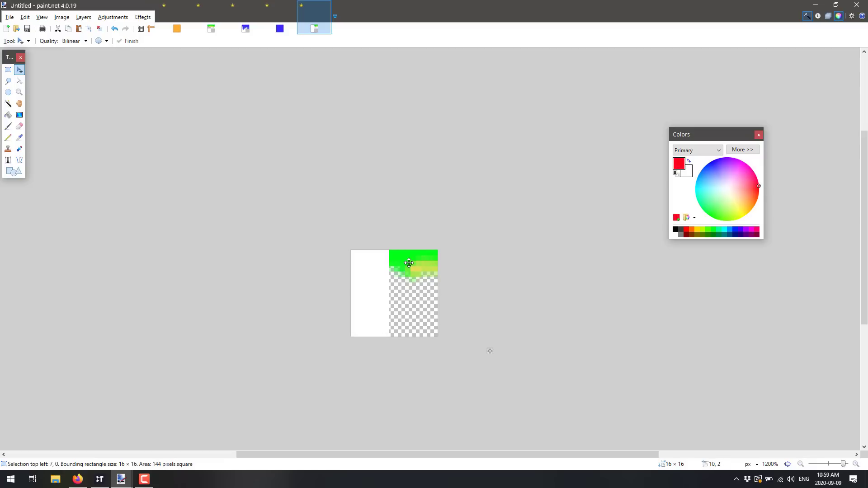
key(ctrl+z)
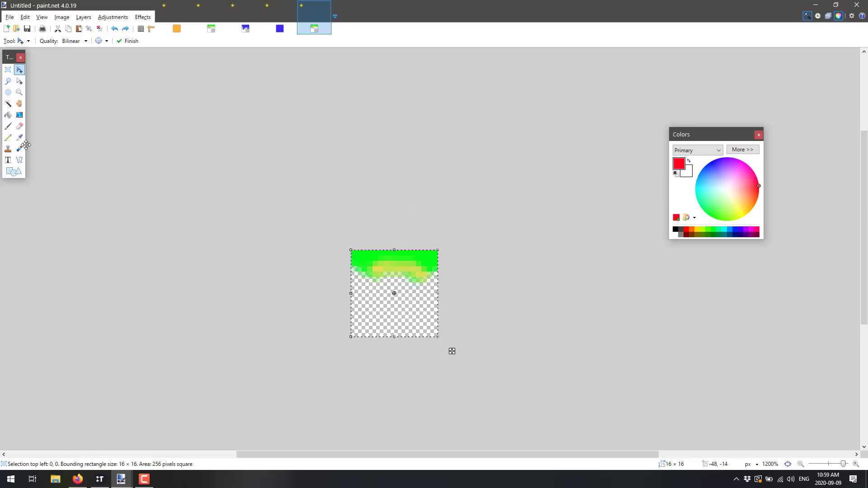
click(8, 126)
mouse_move(359, 275)
mouse_down()
mouse_move(410, 259)
mouse_move(520, 278)
mouse_up()
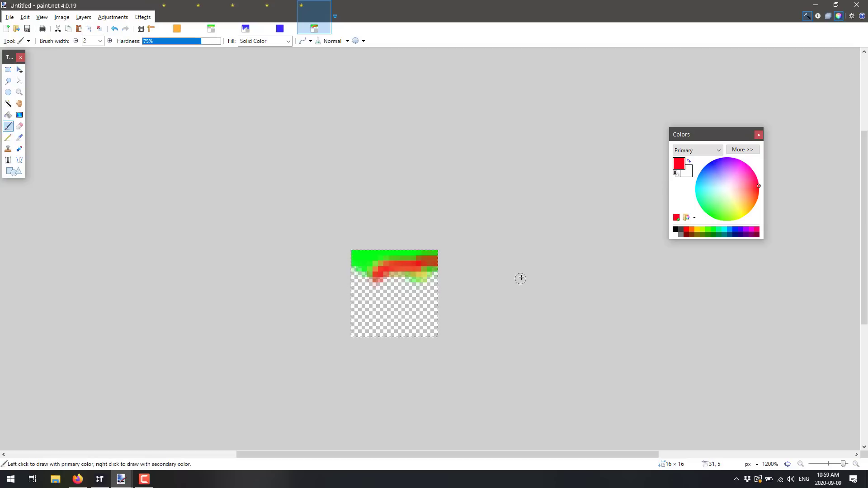
Switch to Tilesetter and replace the open border image source with the red-streaked green edge image.
key(alt+space)
key(Escape)
key(alt+Tab)
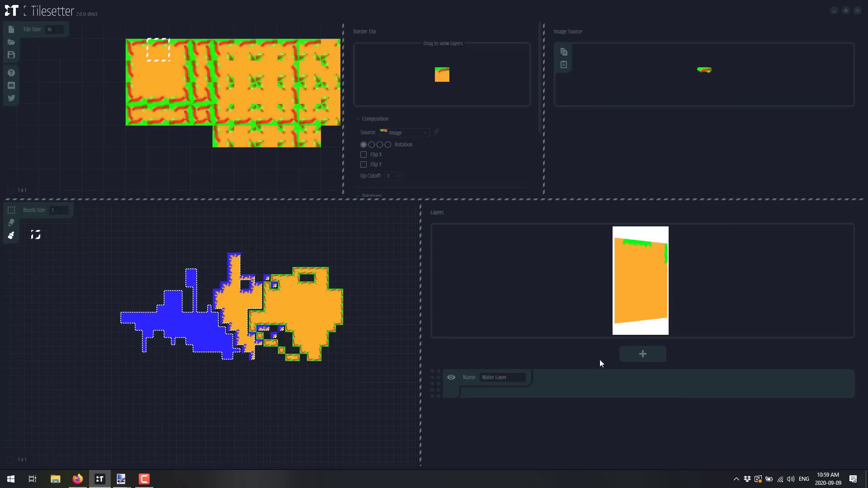
Add a new map layer above the Water Layer and name it Cloud Layer.
click(644, 356)
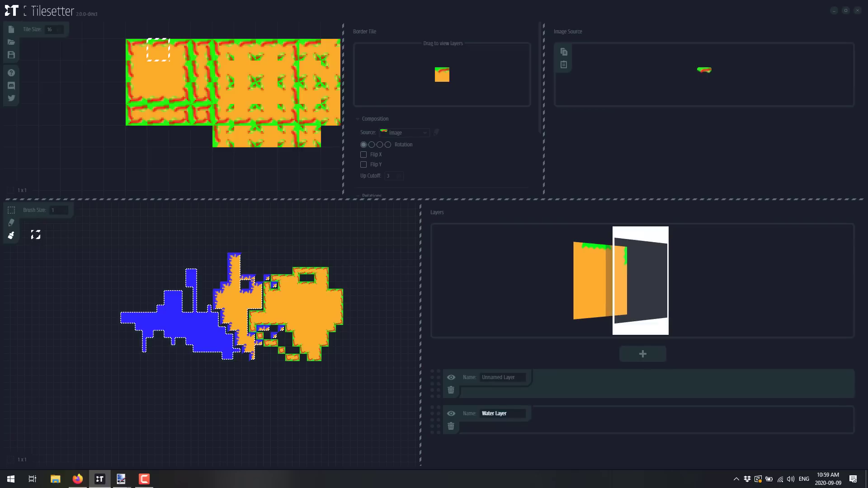
click(502, 378)
text(Cloud)
Switch to paint.net, create a transparent 16 × 16 pixel image and brush a light blue cloud blob over most of it.
key(alt+Tab)
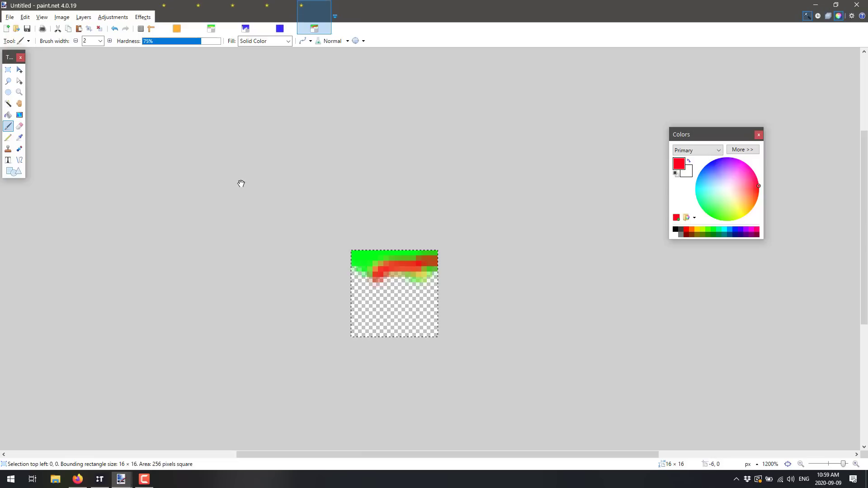
click(7, 29)
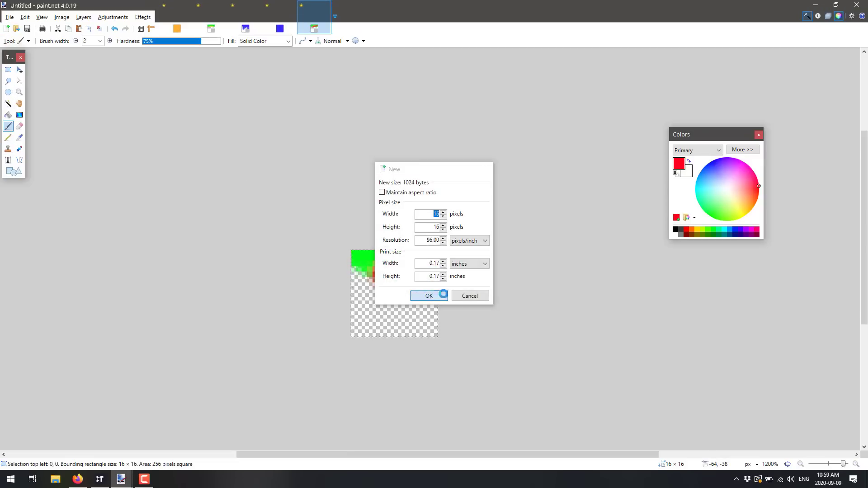
click(443, 295)
scroll(422, 265, up, 8)
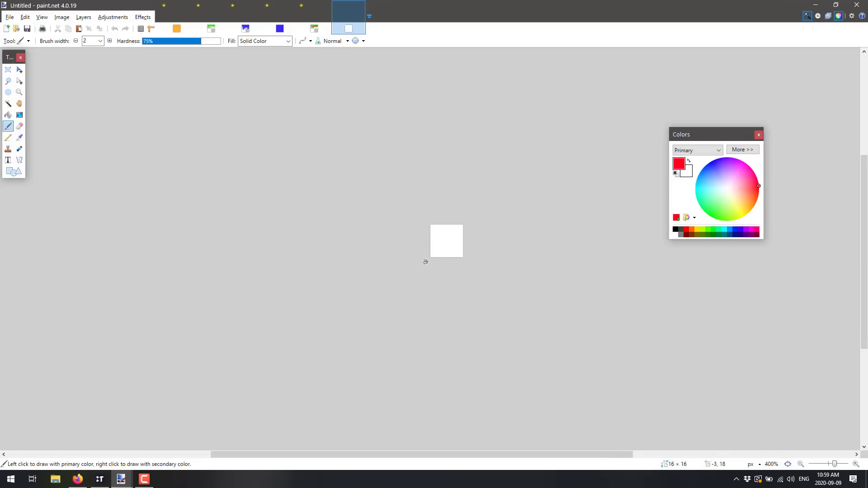
key(ctrl+a)
key(Delete)
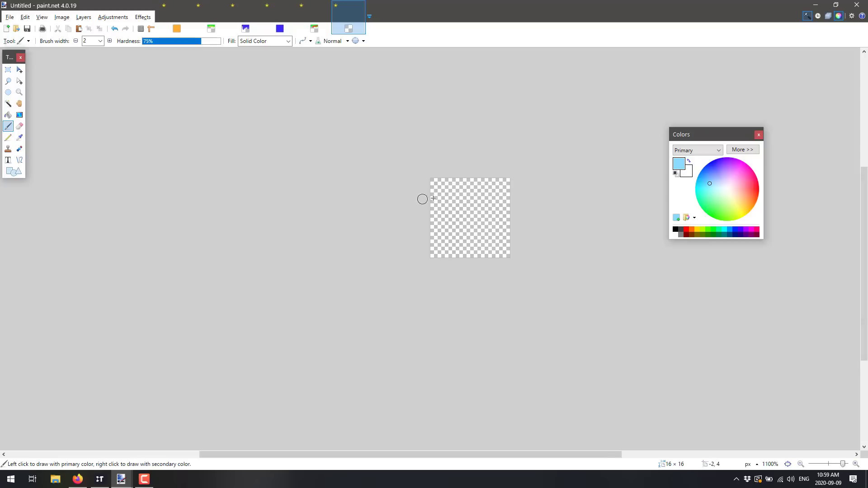
mouse_move(434, 224)
mouse_down()
mouse_move(469, 252)
mouse_move(499, 228)
mouse_up()
mouse_move(500, 197)
mouse_down()
mouse_move(454, 188)
mouse_move(454, 204)
mouse_move(497, 216)
mouse_move(484, 235)
mouse_move(455, 236)
mouse_move(449, 210)
mouse_move(456, 195)
mouse_move(485, 203)
mouse_move(465, 222)
mouse_up()
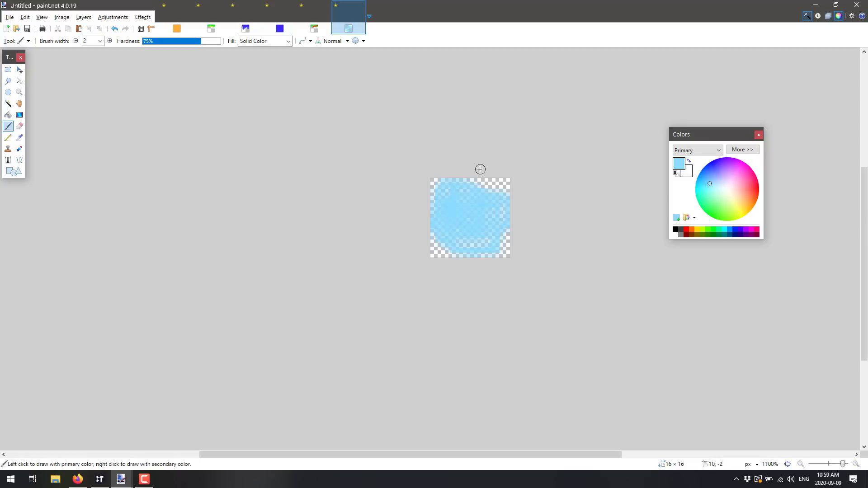
Switch to Tilesetter and paste the light blue cloud image as a base tile in an empty area of the tileset grid.
key(alt+Tab)
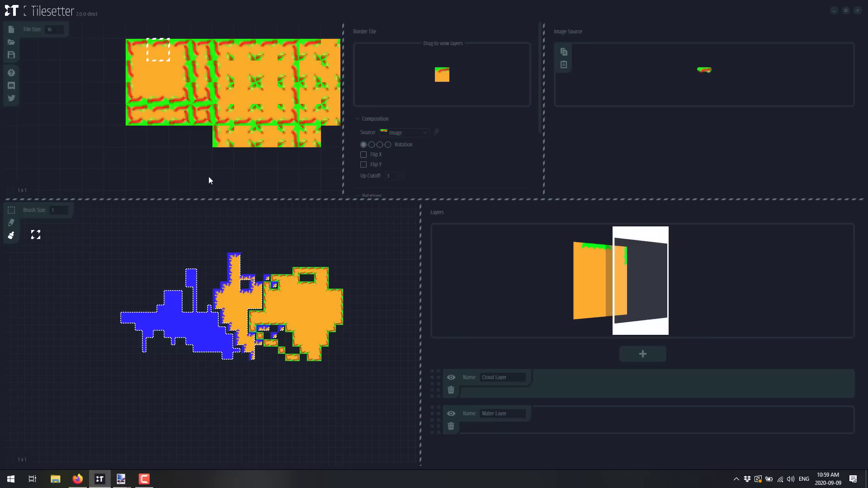
scroll(221, 168, down, 4)
click(271, 154)
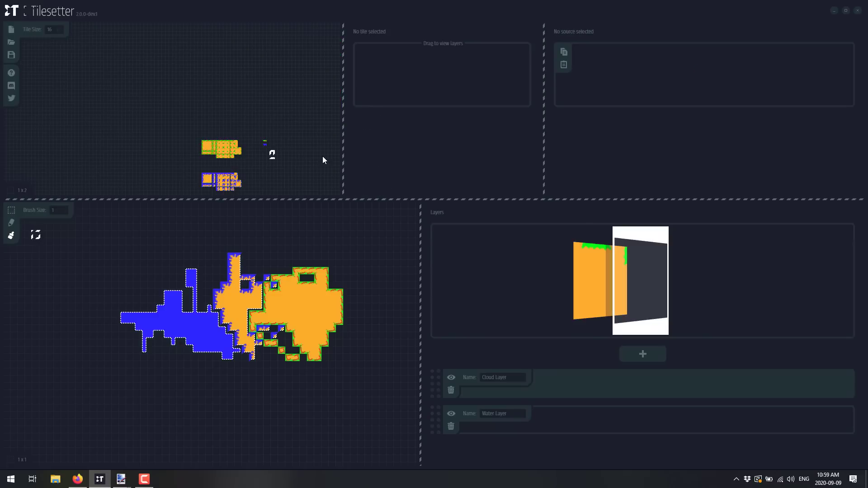
scroll(270, 157, up, 4)
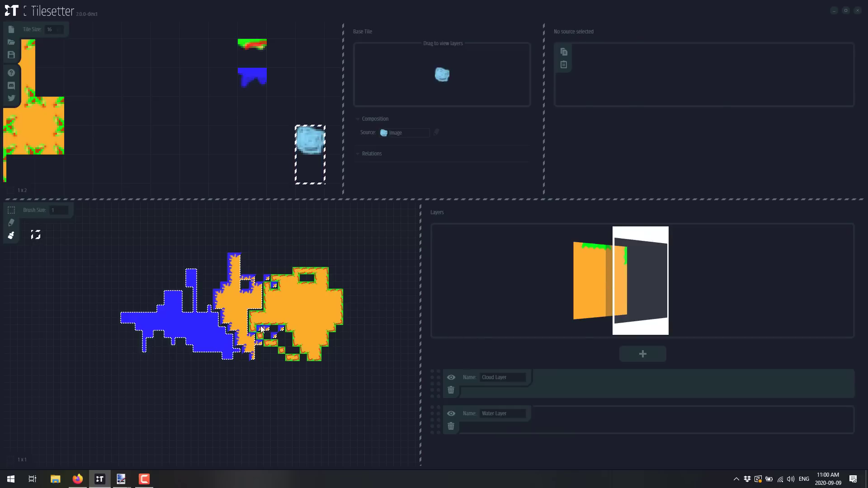
Place four single cloud tiles on the Cloud Layer over the green-bordered orange area, one of them on its border.
scroll(273, 319, up, 3)
scroll(273, 319, down, 3)
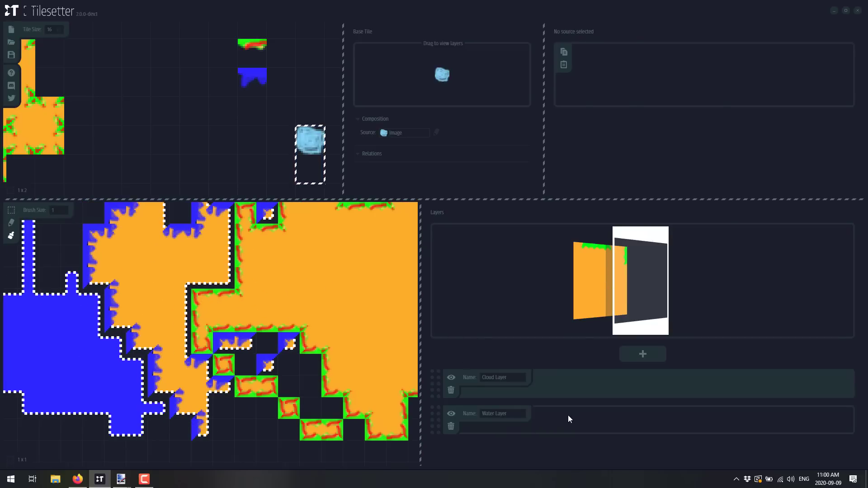
scroll(295, 354, up, 3)
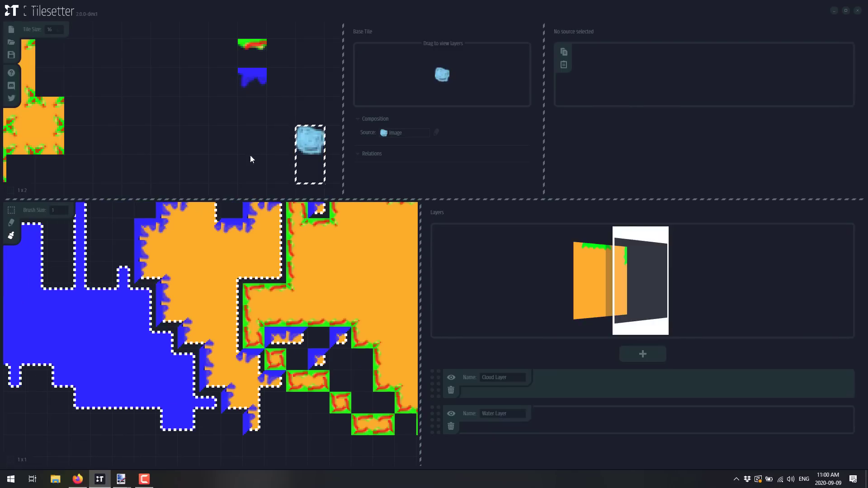
click(341, 273)
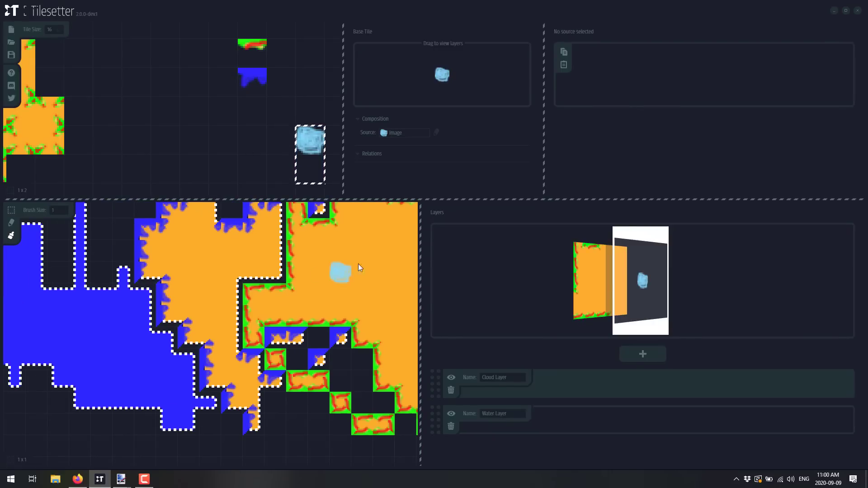
click(362, 251)
click(404, 229)
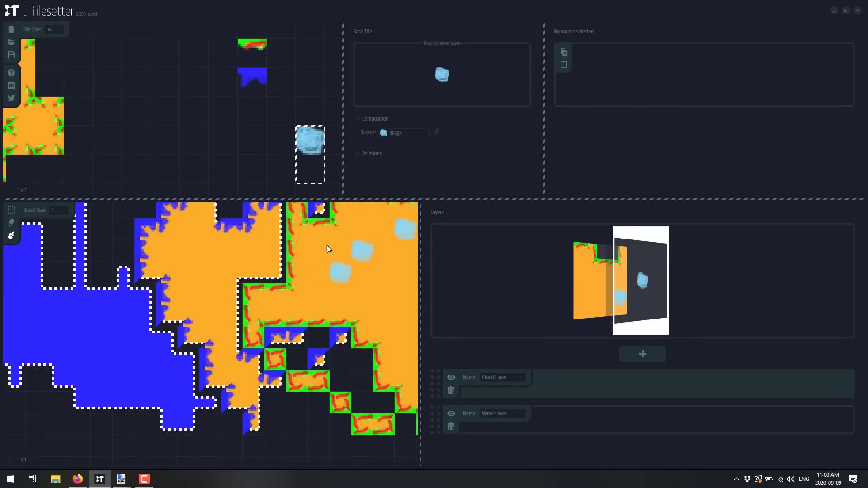
click(293, 248)
Move the Water Layer above the Cloud Layer, compare the overlap on the map, and restore the Cloud Layer to the top.
scroll(289, 246, up, 3)
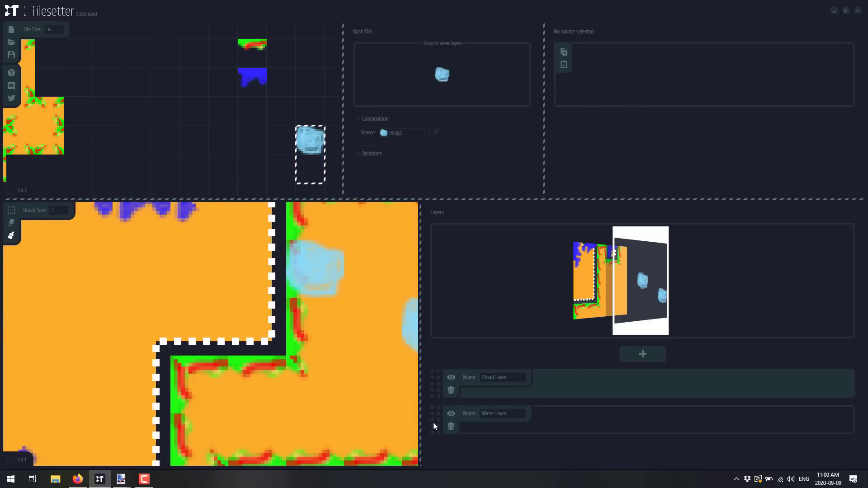
drag(441, 424, 435, 379)
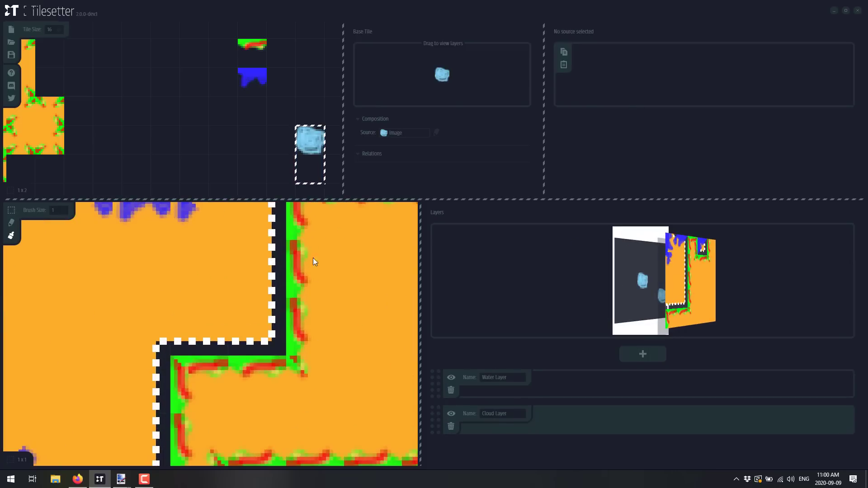
drag(433, 425, 432, 350)
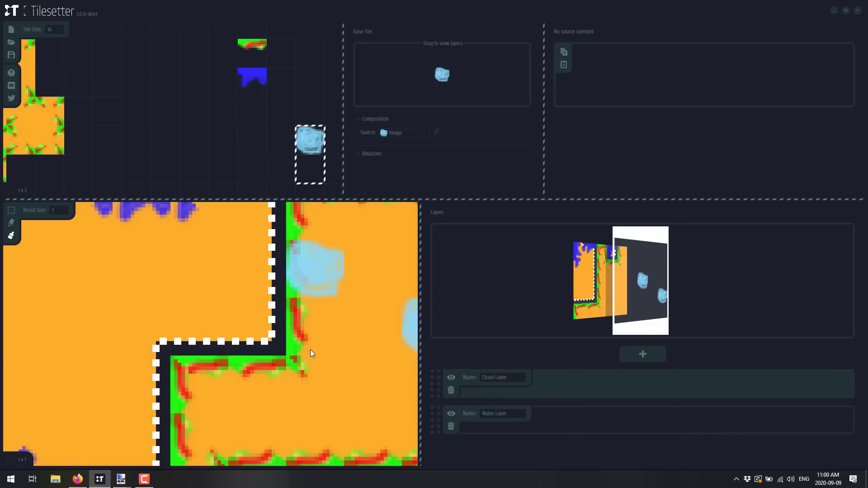
Paint rows of cloud tiles across the orange and blue areas of the map and delete the Cloud Layer.
scroll(308, 341, down, 4)
mouse_move(222, 301)
mouse_down()
mouse_move(175, 363)
mouse_move(102, 356)
mouse_move(115, 376)
mouse_move(267, 320)
mouse_move(358, 344)
mouse_move(376, 299)
mouse_move(337, 317)
mouse_move(221, 323)
mouse_move(136, 348)
mouse_up()
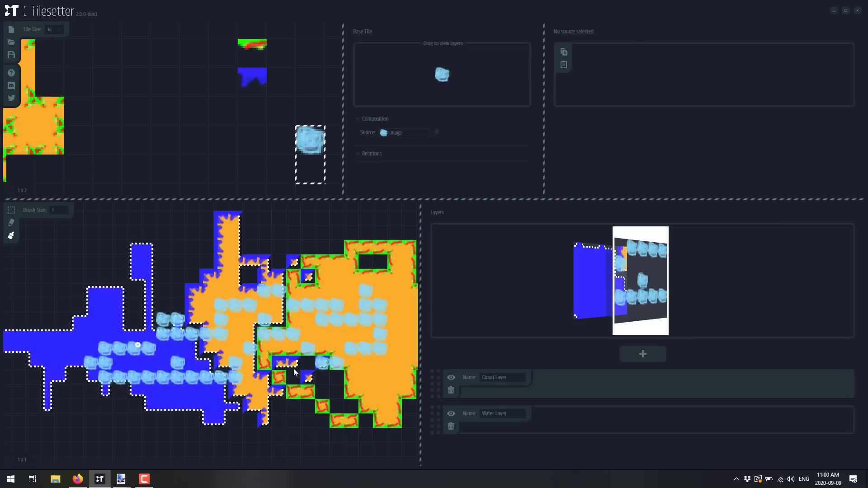
click(451, 390)
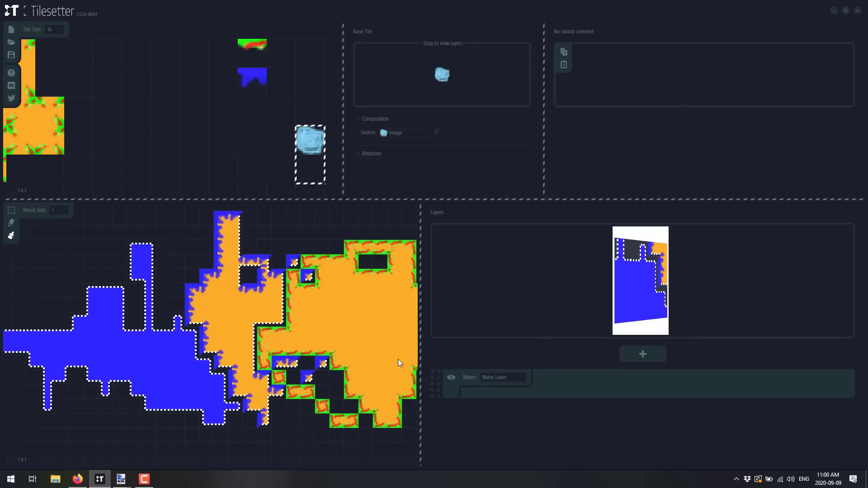
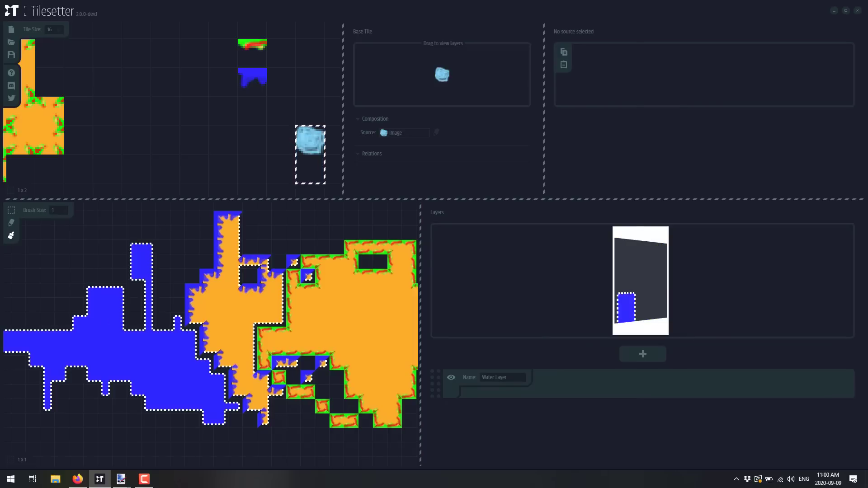
Start a Godot export of the tileset and create and open a folder named GodotOUt on drive C: as its destination.
right_click(236, 71)
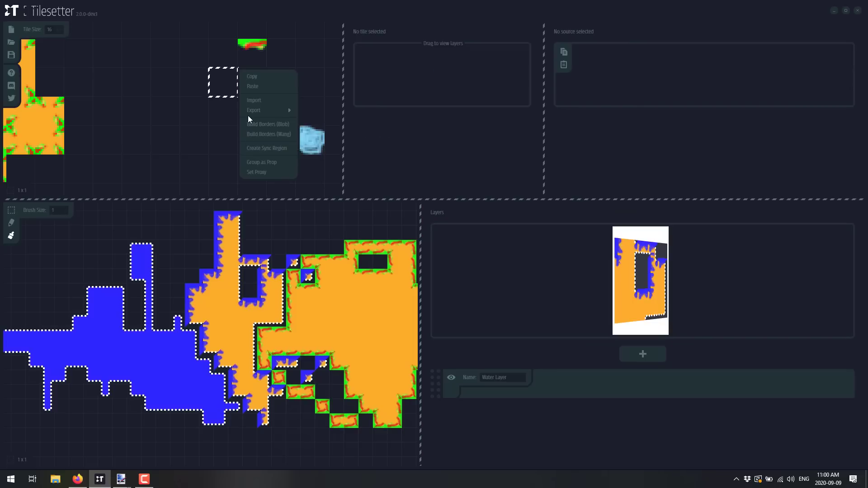
mouse_move(254, 112)
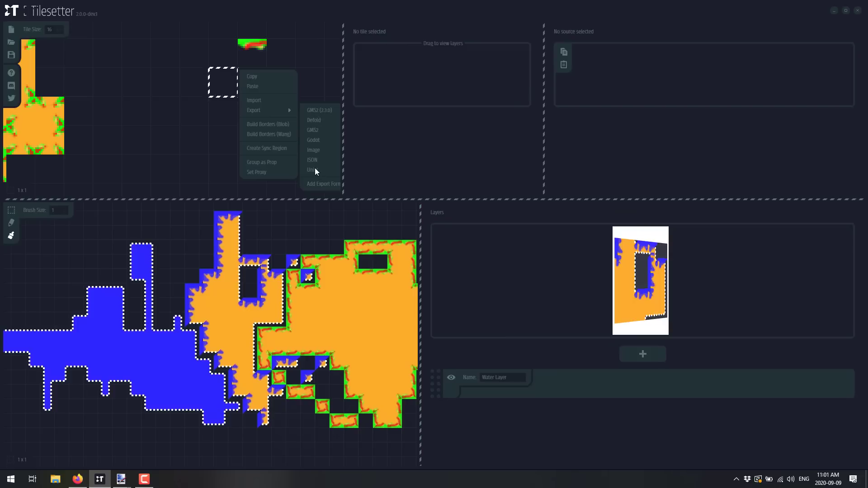
click(316, 140)
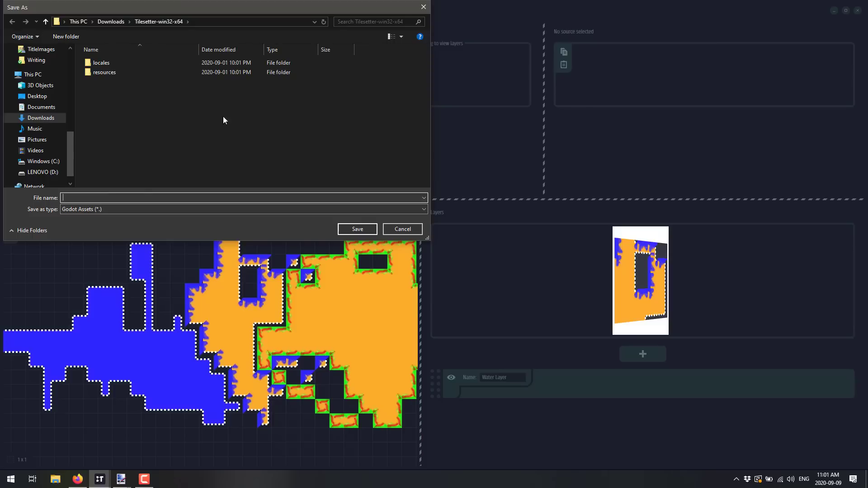
click(42, 161)
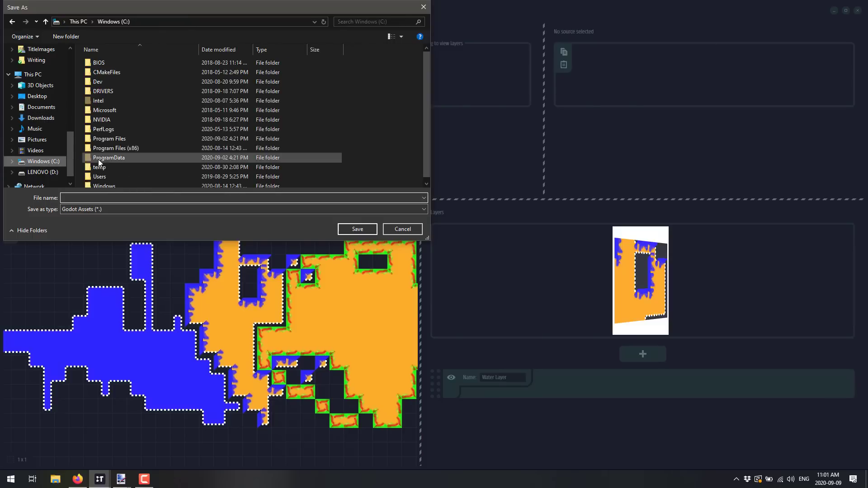
click(66, 36)
text(GodotOUt)
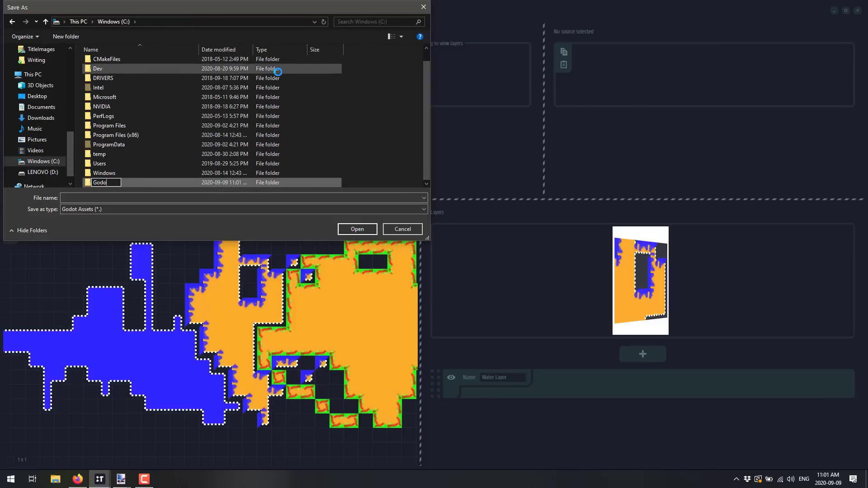
key(Return)
key(Return)
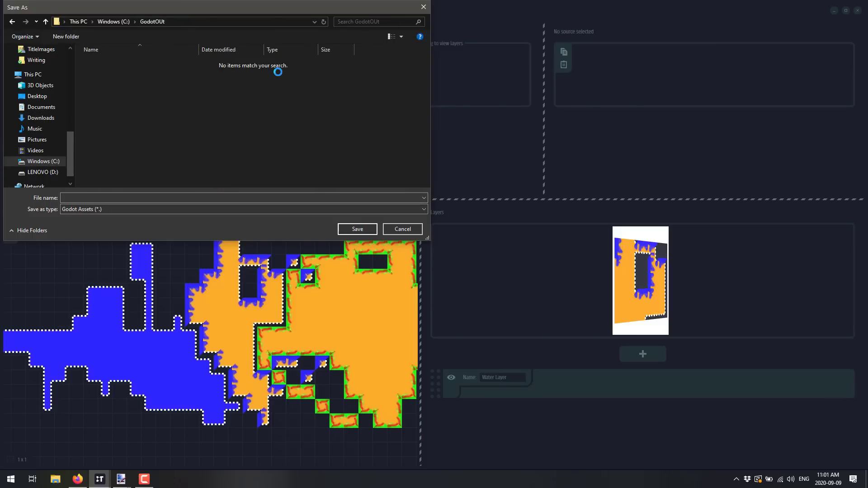
Save the exported Godot assets under the name myTileset.
click(210, 200)
text(myTiles)
key(Return)
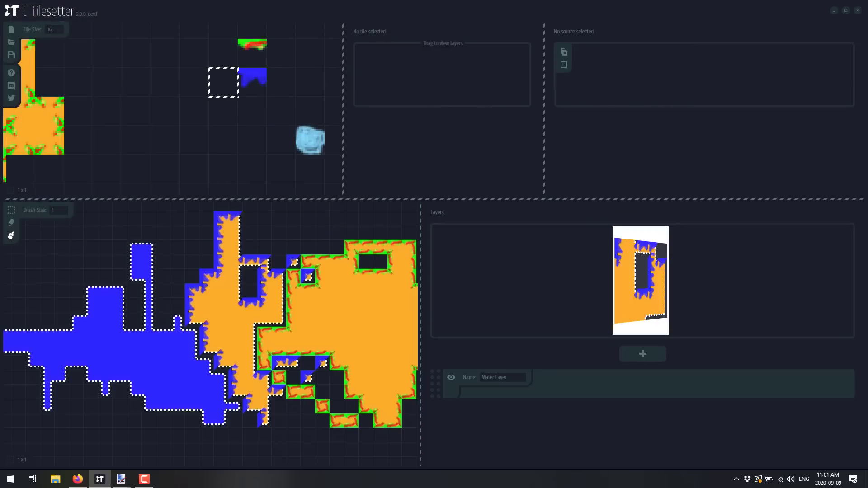
Look through the temp folder on drive C: for the exported tileset files and check the export's save location.
click(56, 480)
click(69, 386)
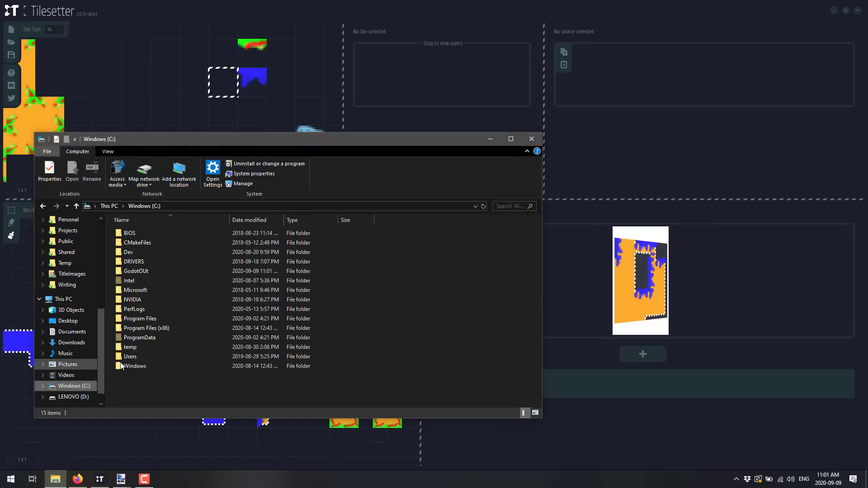
double_click(128, 348)
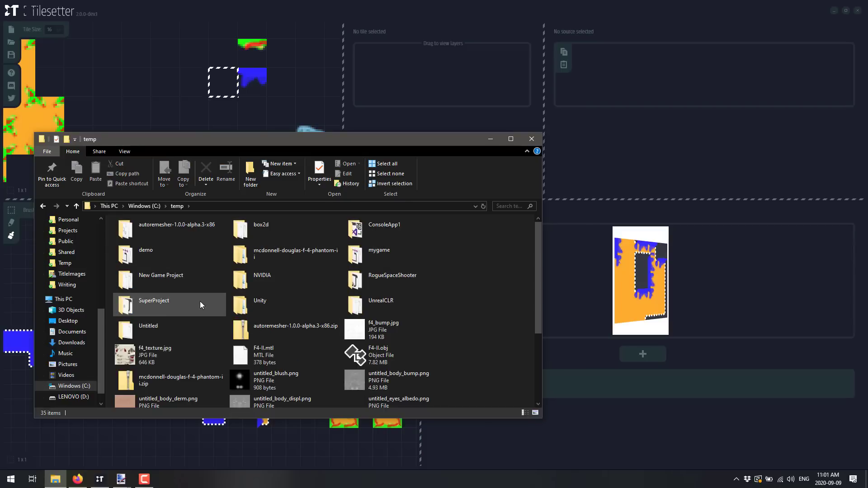
scroll(200, 301, down, 3)
scroll(264, 293, up, 5)
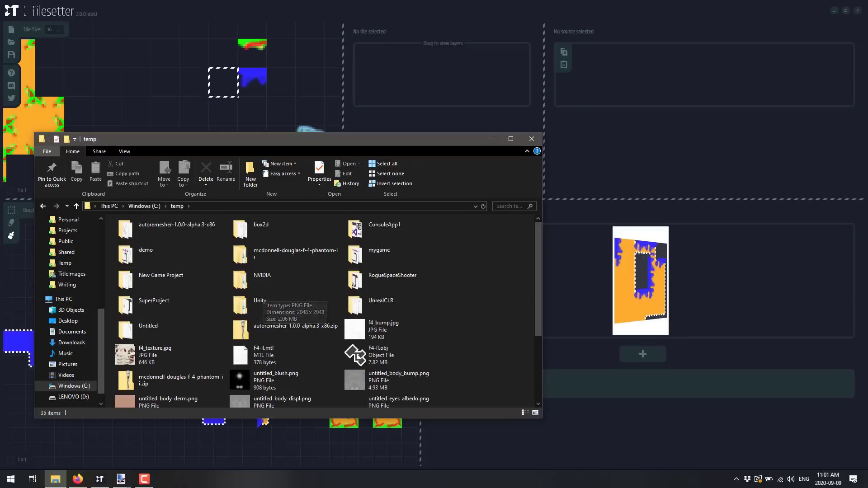
key(alt+Tab)
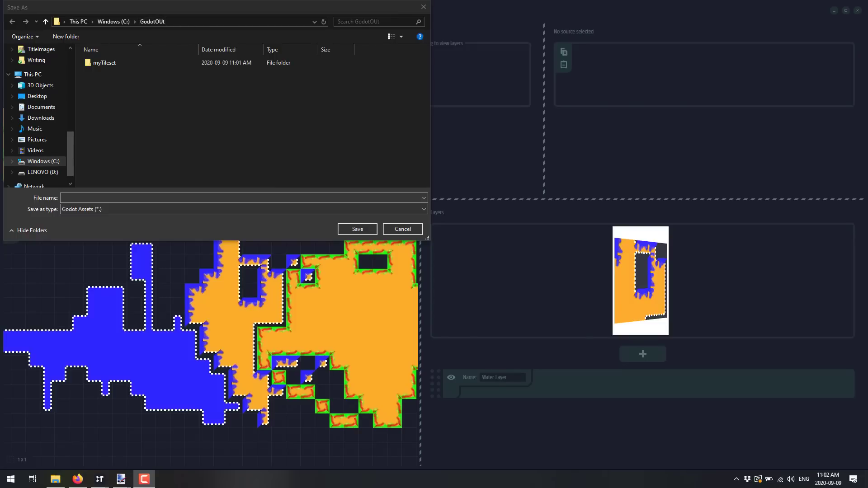
Open the exported myTileset folder inside GodotOUt on drive C: in File Explorer.
click(55, 479)
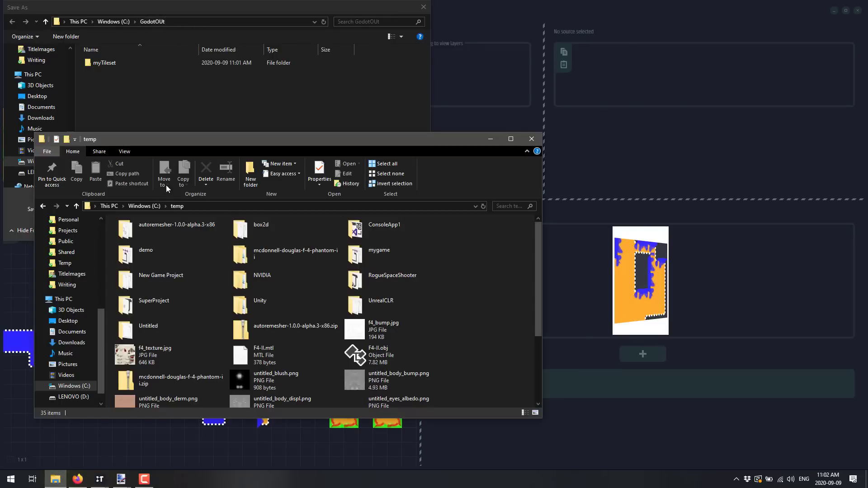
click(157, 205)
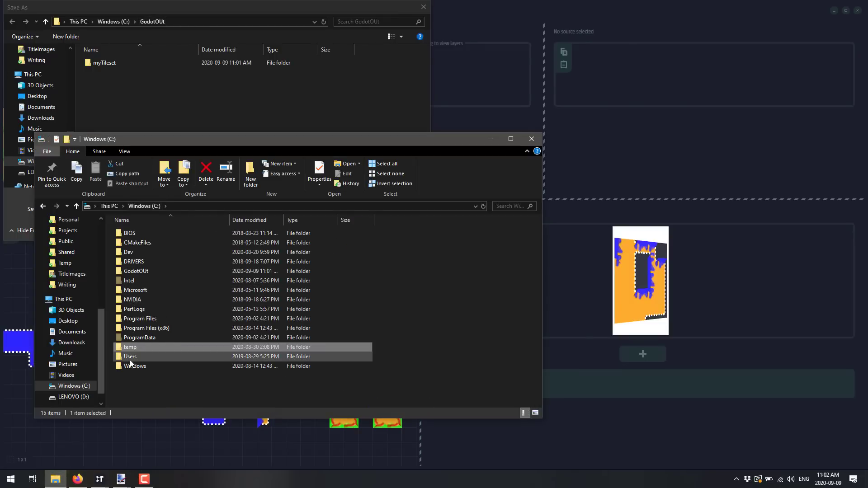
double_click(135, 271)
click(148, 233)
double_click(149, 234)
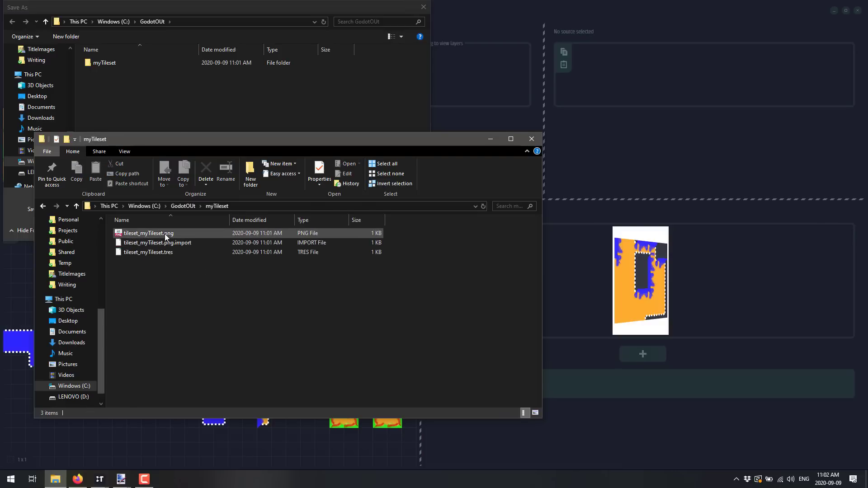
Go through the exported PNG, PNG import and TRES files one by one and close the folder window.
click(166, 234)
click(172, 243)
click(176, 254)
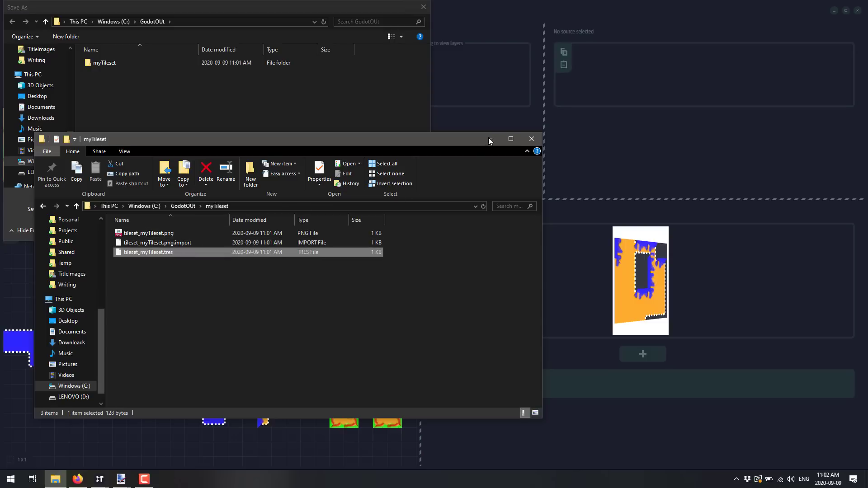
click(532, 139)
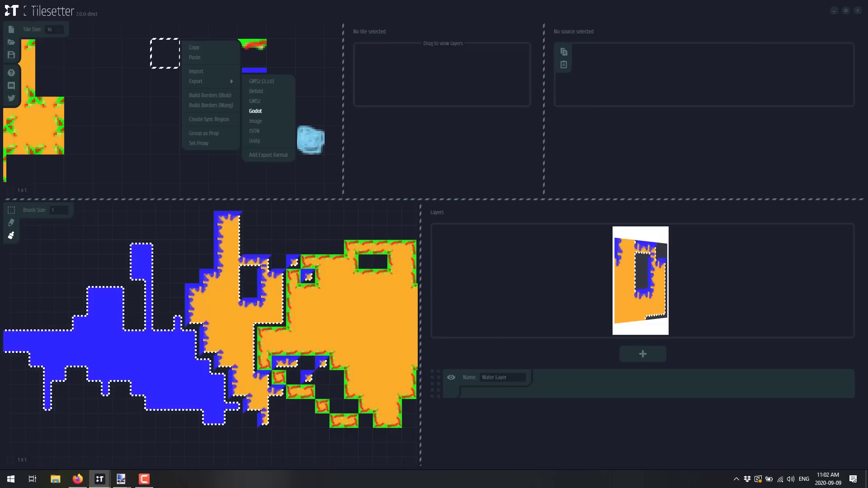
Switch to the Tilesetter store page on Steam in the browser and examine the demo and purchase options.
key(alt+Tab)
key(alt+Tab)
key(alt+Tab)
key(alt+Tab)
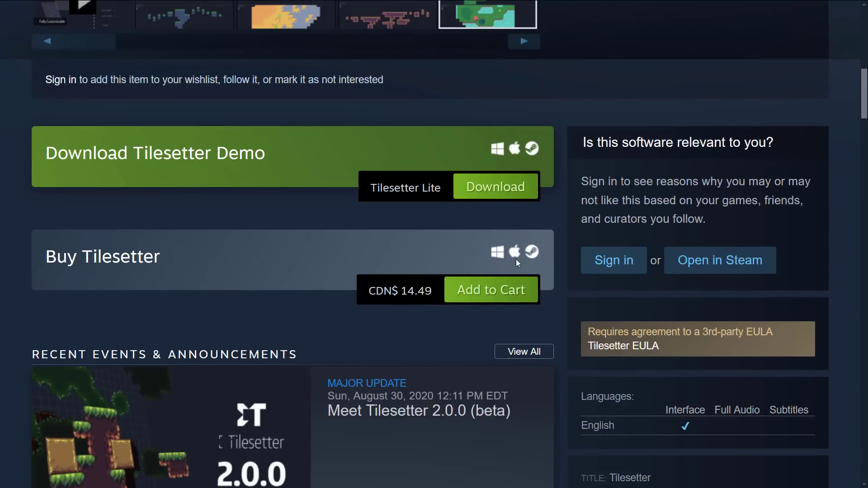
scroll(516, 259, down, 4)
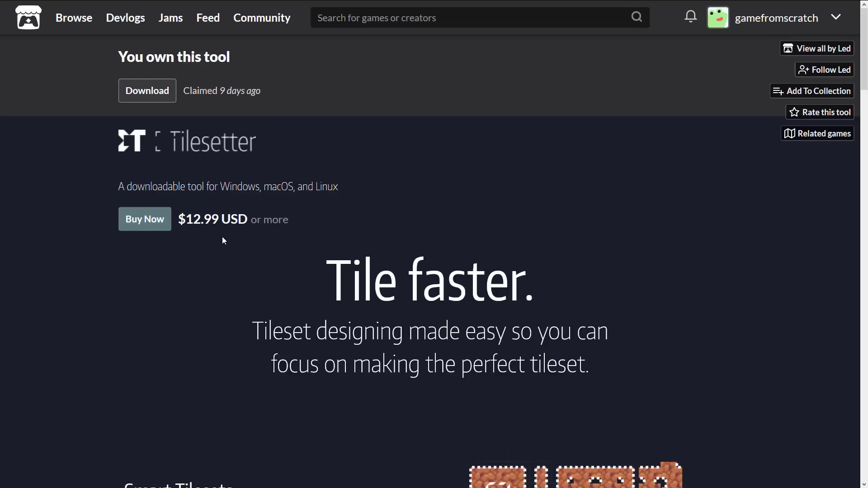
Read the feature sections of Tilesetter's itch.io page from Smart Tilesets to Direct Export, highlighting the supported game engine exports.
scroll(361, 294, down, 9)
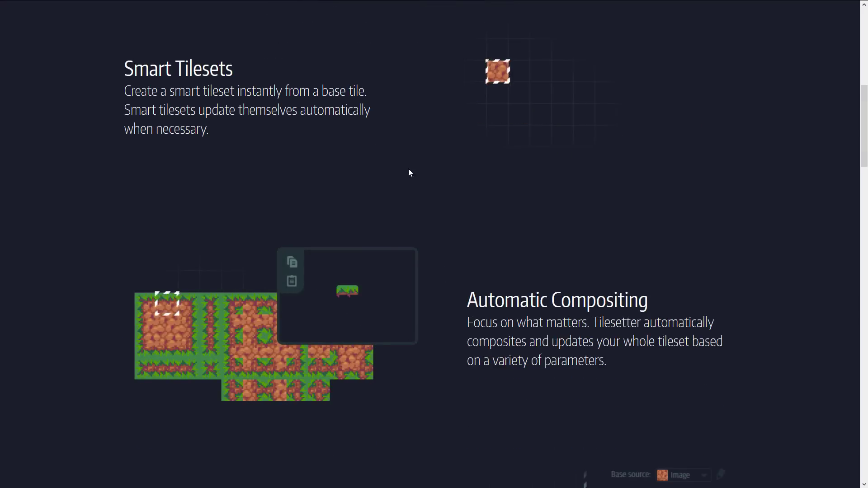
scroll(403, 167, down, 2)
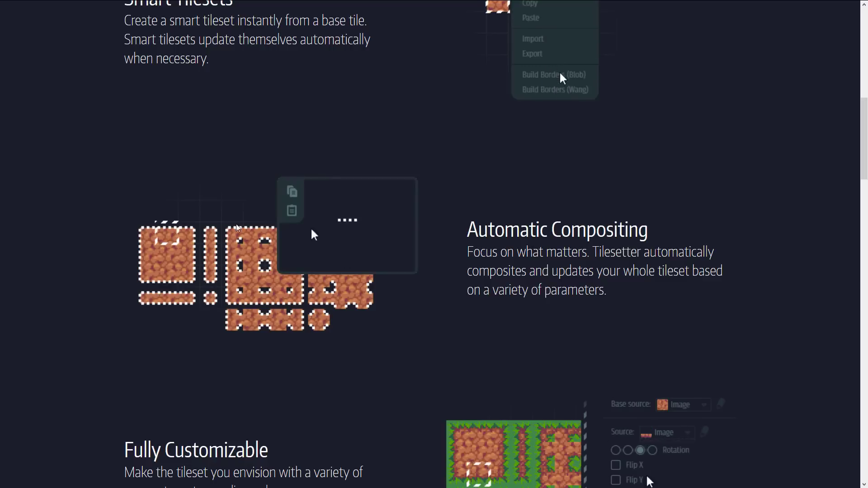
scroll(265, 216, down, 6)
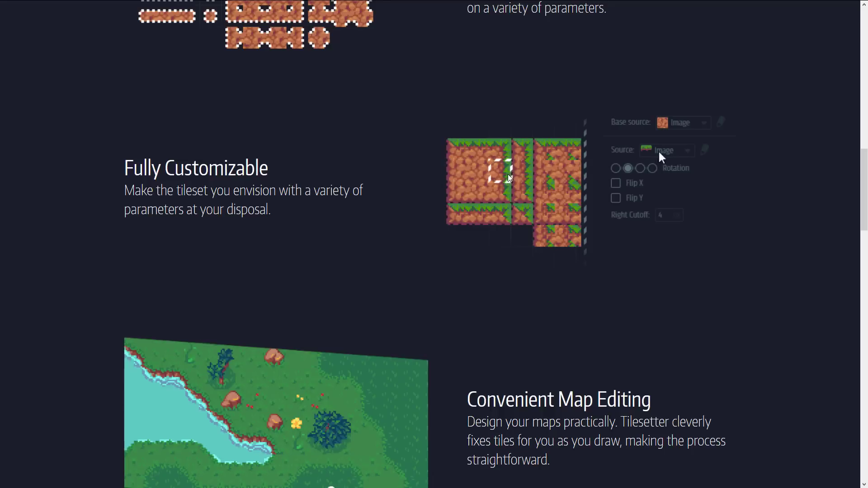
scroll(516, 185, down, 5)
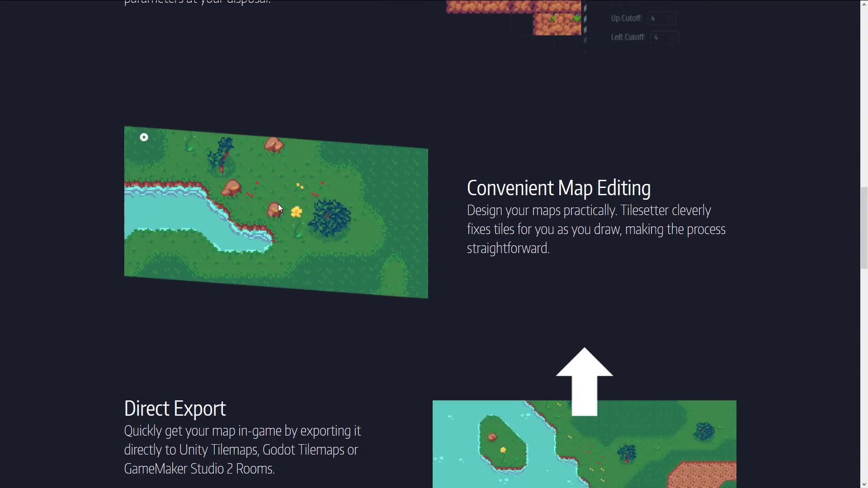
scroll(348, 206, down, 6)
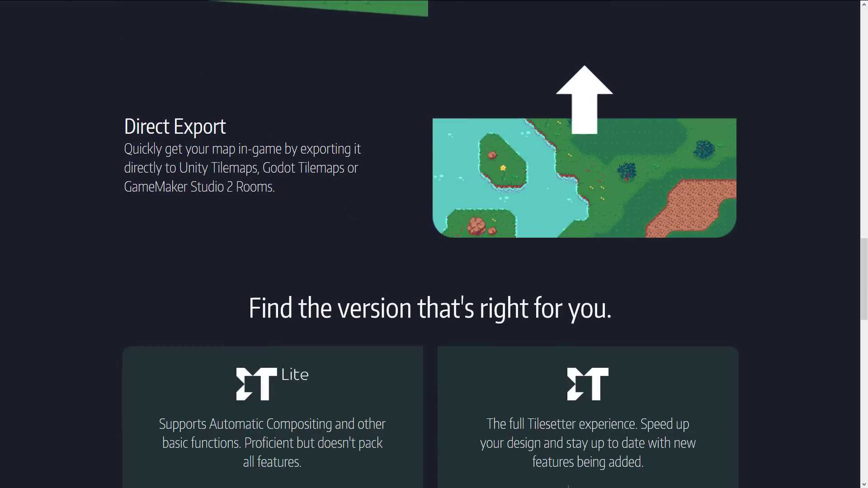
mouse_move(195, 168)
mouse_down()
mouse_move(271, 169)
mouse_move(340, 200)
mouse_move(310, 181)
mouse_move(198, 168)
mouse_up()
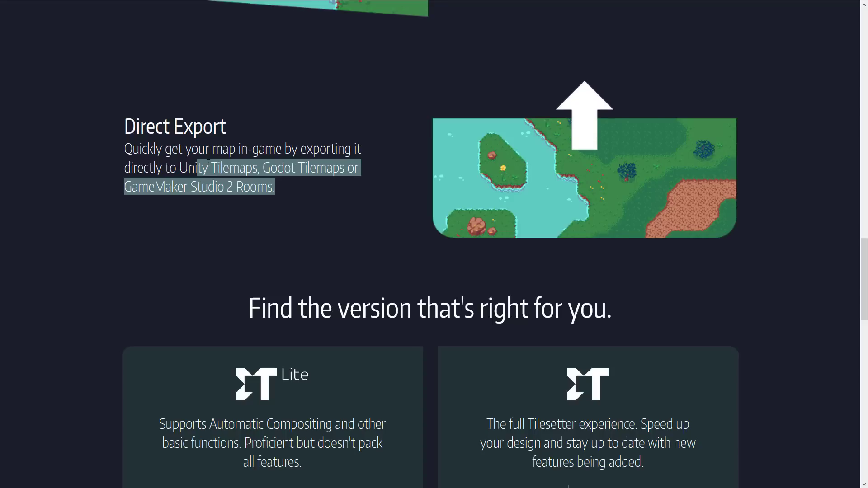
click(346, 225)
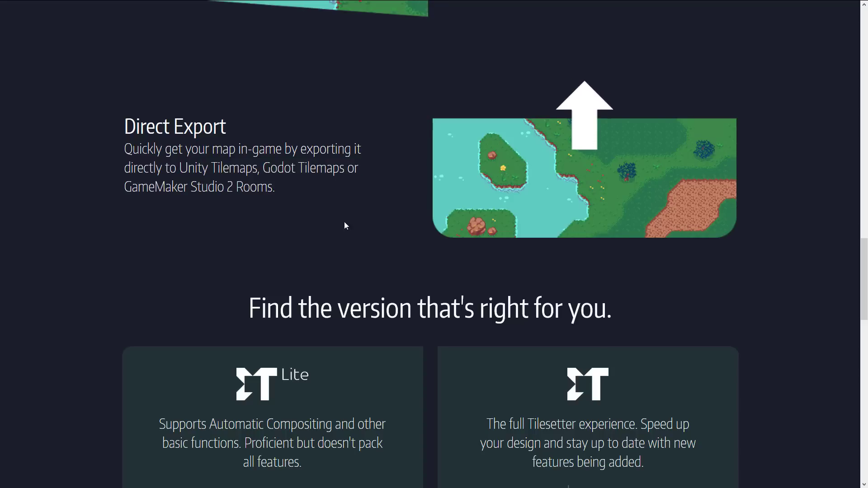
Compare the features of the free Lite and full Tilesetter versions, highlighting map editing and direct export.
scroll(345, 222, down, 5)
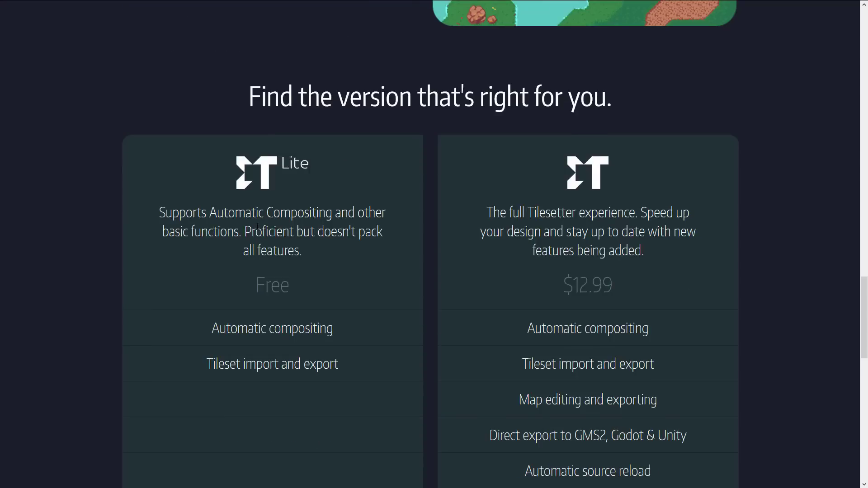
scroll(258, 227, down, 2)
drag(497, 342, 633, 342)
click(710, 343)
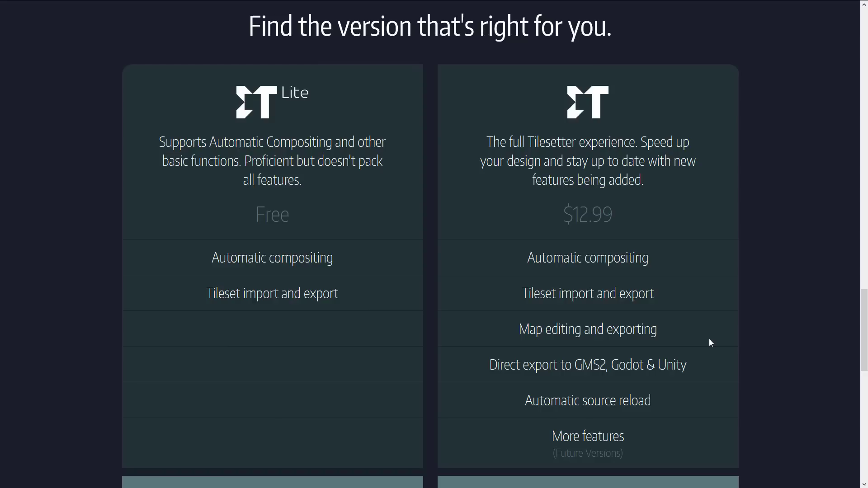
scroll(306, 144, down, 4)
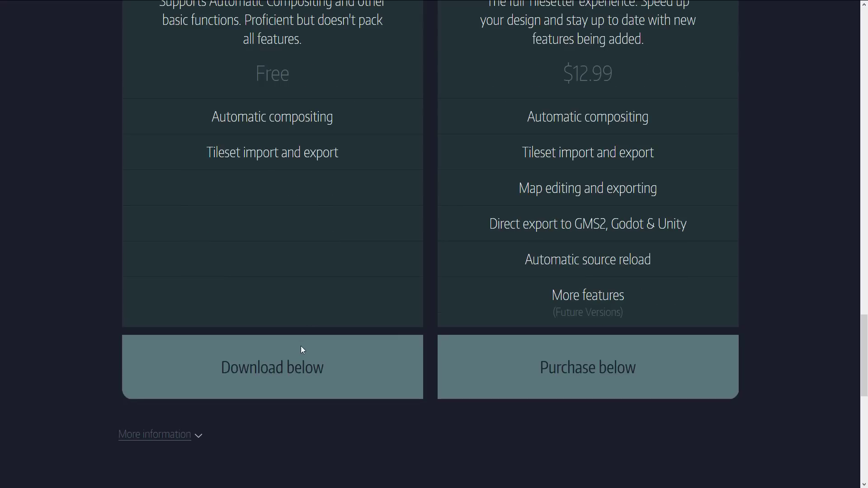
scroll(537, 204, up, 4)
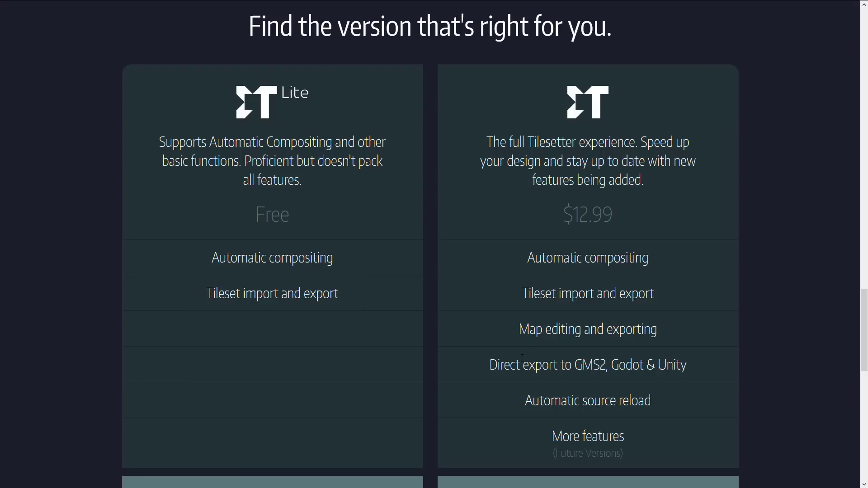
drag(528, 339, 721, 328)
drag(510, 365, 561, 364)
click(695, 352)
Switch to the Tilesetter 2.0.0 beta announcement and read through how to obtain the beta.
key(alt+Left)
scroll(537, 369, down, 10)
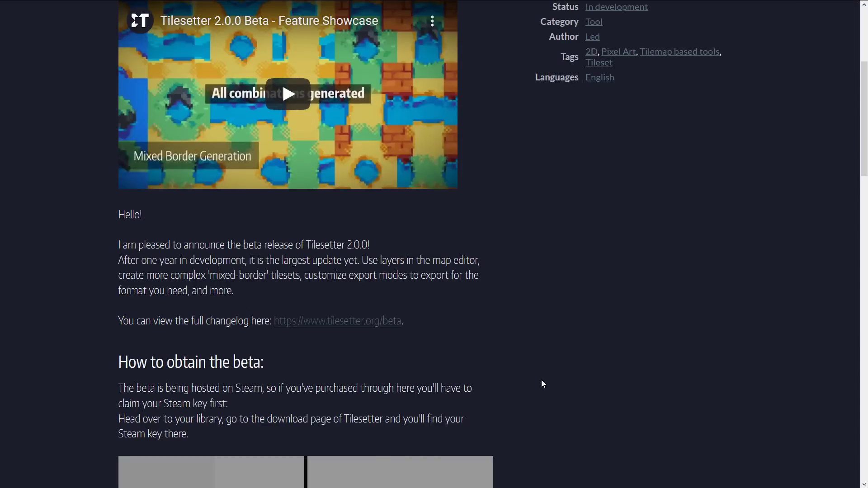
scroll(543, 384, down, 10)
scroll(292, 264, up, 4)
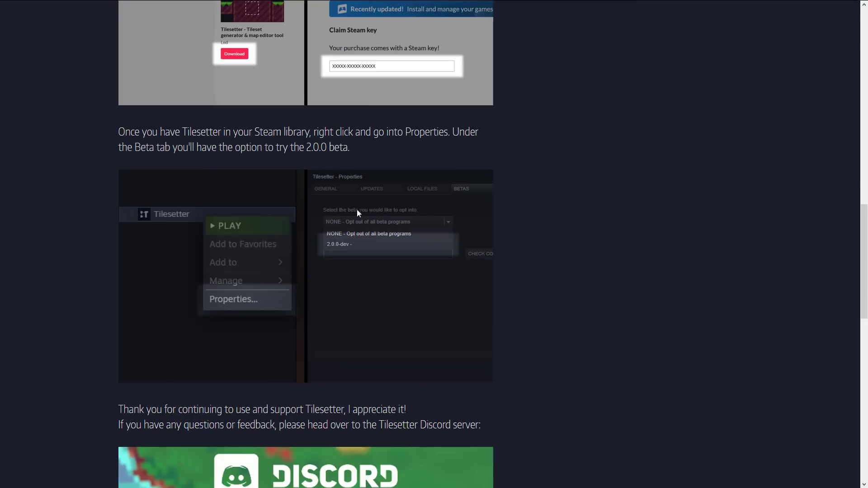
scroll(552, 225, down, 11)
scroll(552, 225, up, 20)
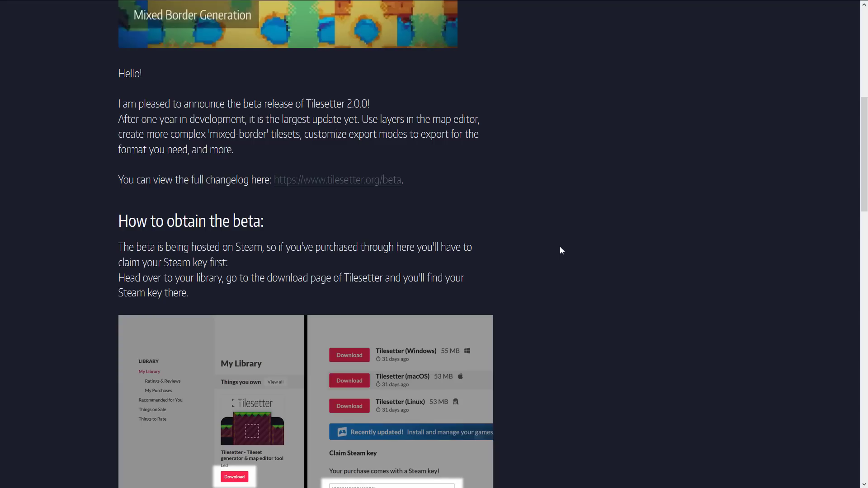
Open the linked tilesetter.org beta page and examine its full changelog, including the Generation, Map Editing and Exporting sections.
click(341, 181)
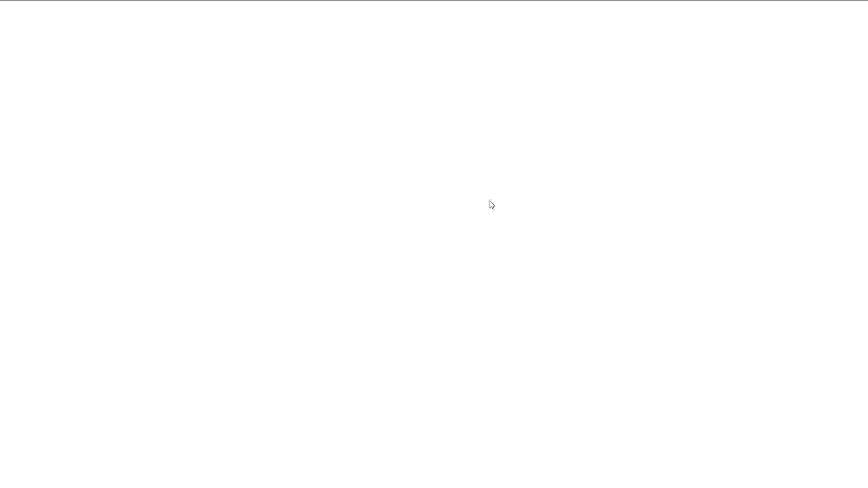
scroll(479, 241, down, 7)
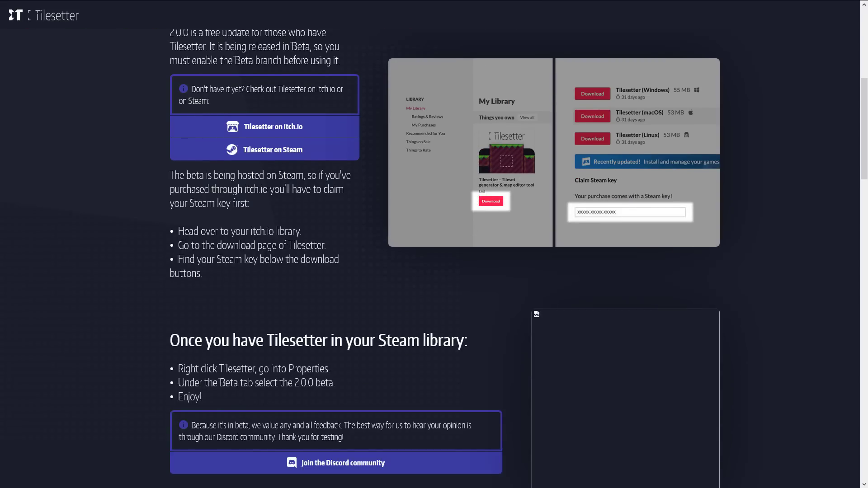
scroll(434, 245, down, 15)
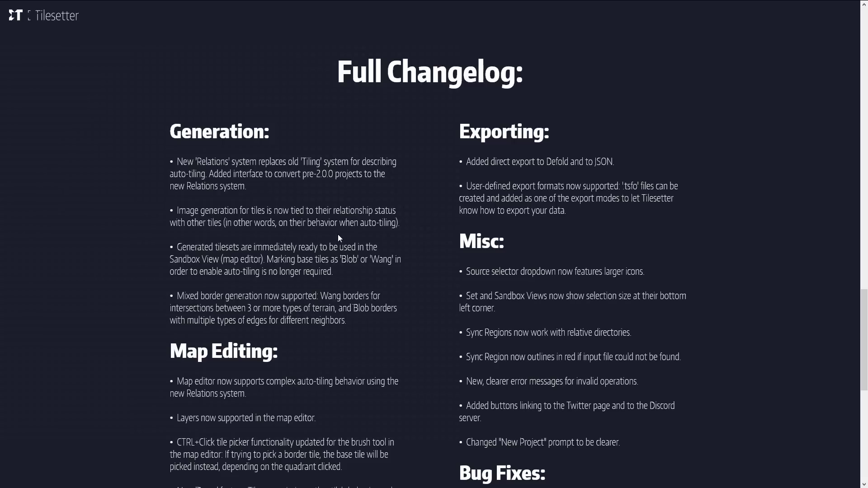
scroll(338, 235, down, 1)
drag(459, 115, 620, 124)
click(621, 124)
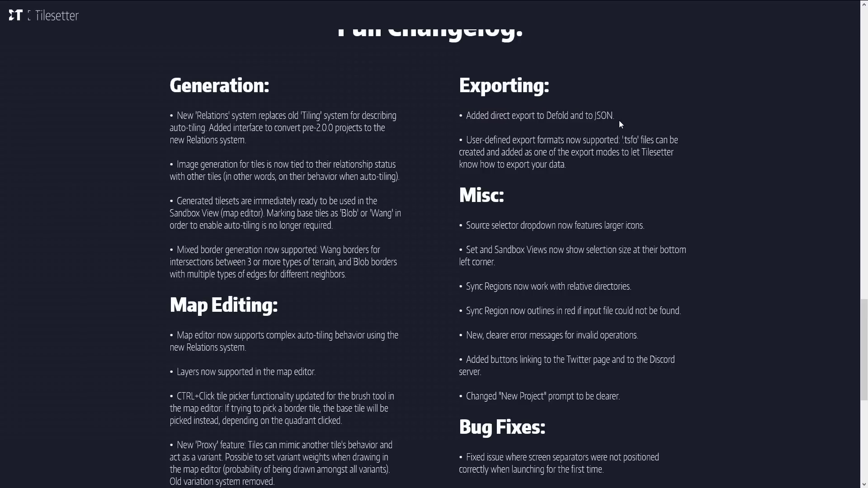
scroll(290, 192, down, 1)
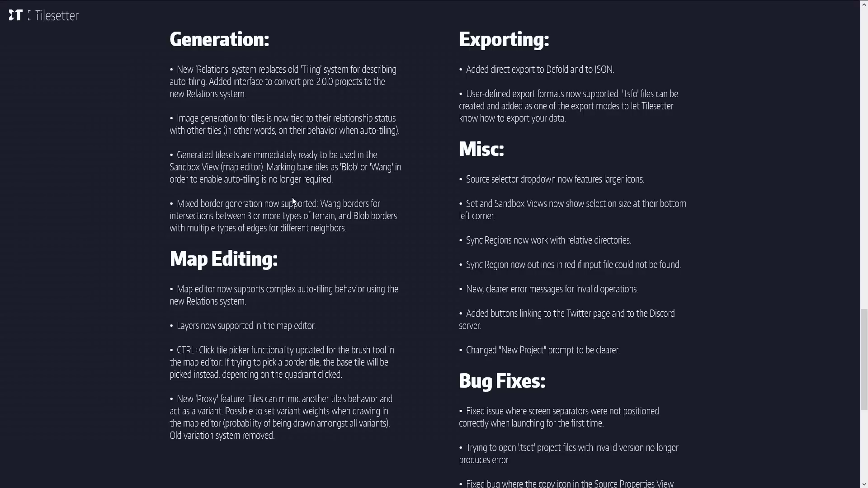
Return to the start of the beta page and review its instructions for getting the 2.0.0 beta.
scroll(293, 197, up, 15)
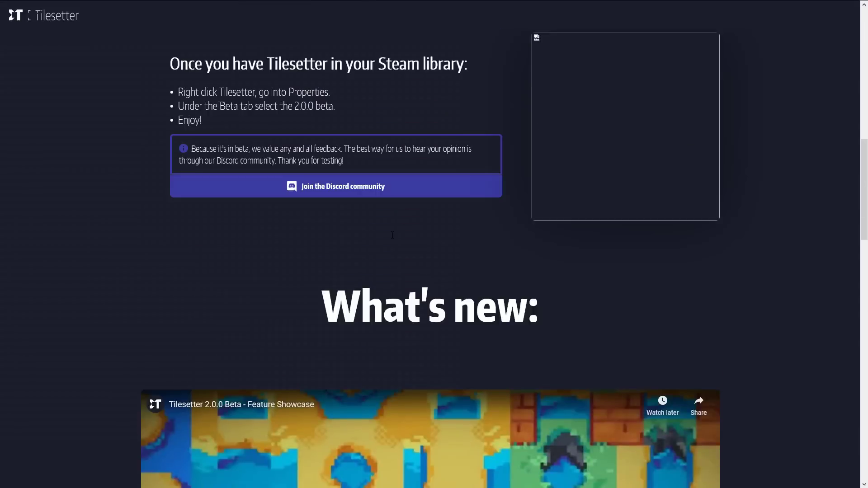
scroll(390, 236, up, 7)
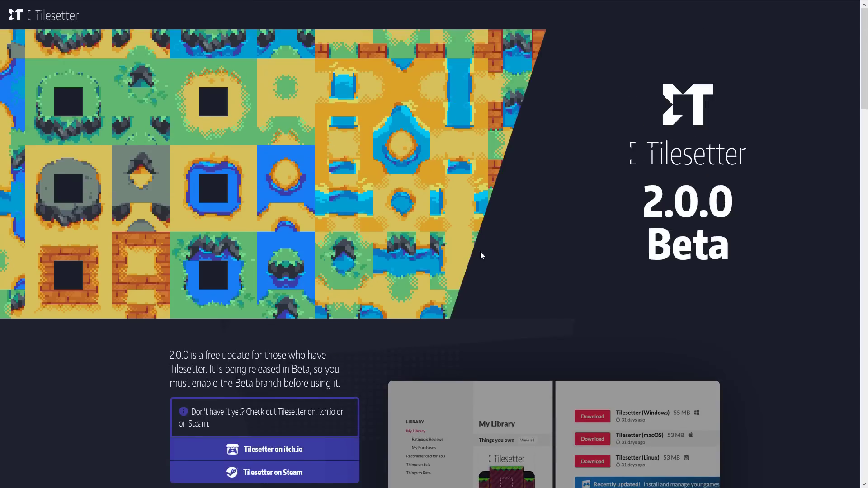
scroll(558, 294, down, 3)
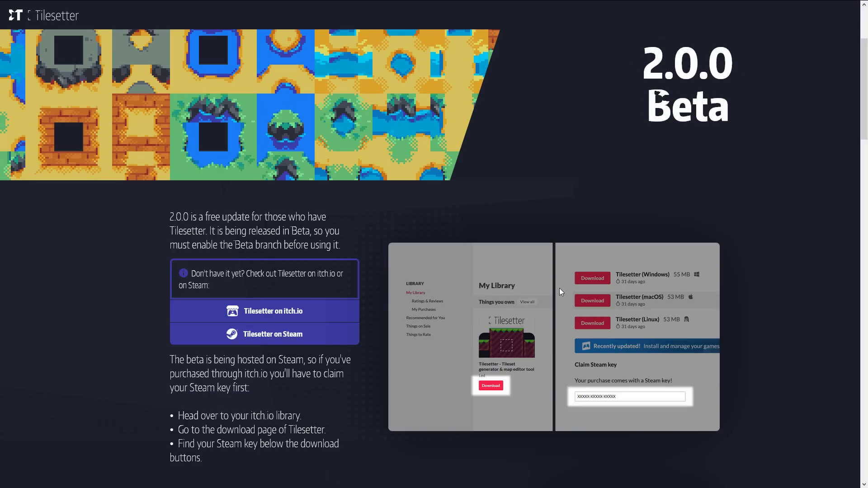